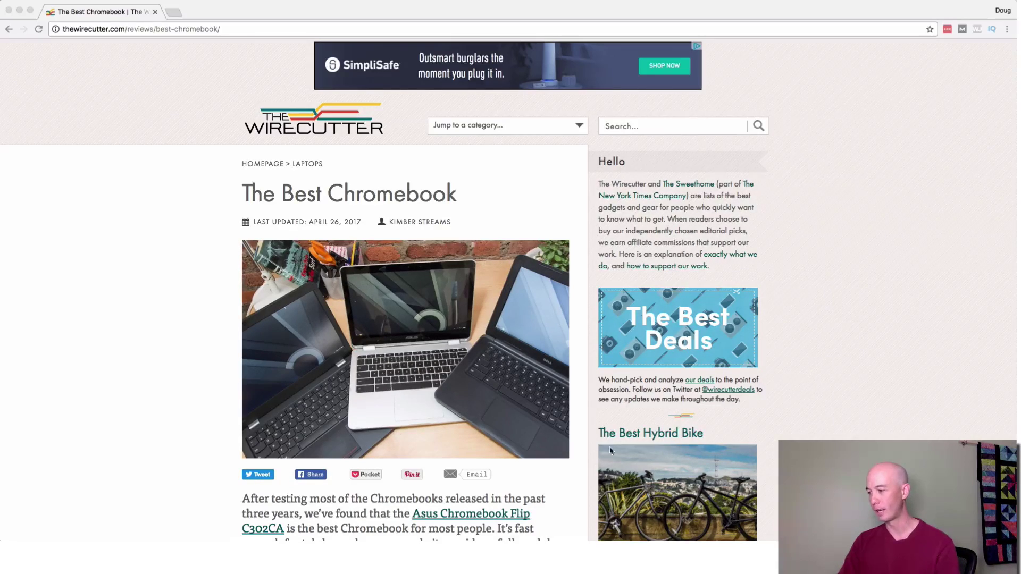
Capture a 1036 × 726 screen snap of the article title, photo, opening paragraph and Hello sidebar.
{"action": "left_click", "coordinate": [563, 533]}
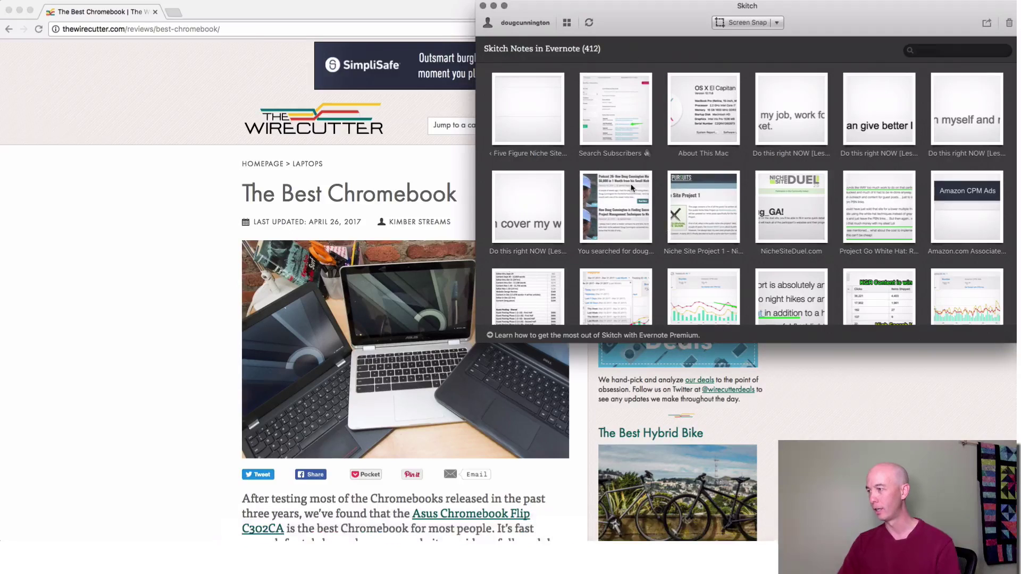
{"action": "left_click", "coordinate": [775, 27]}
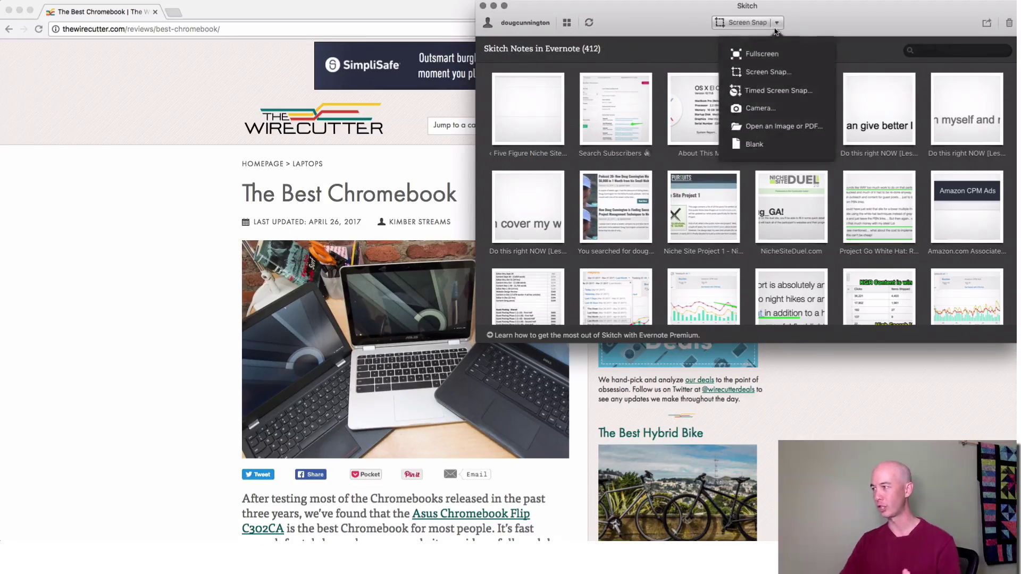
{"action": "left_click", "coordinate": [756, 80]}
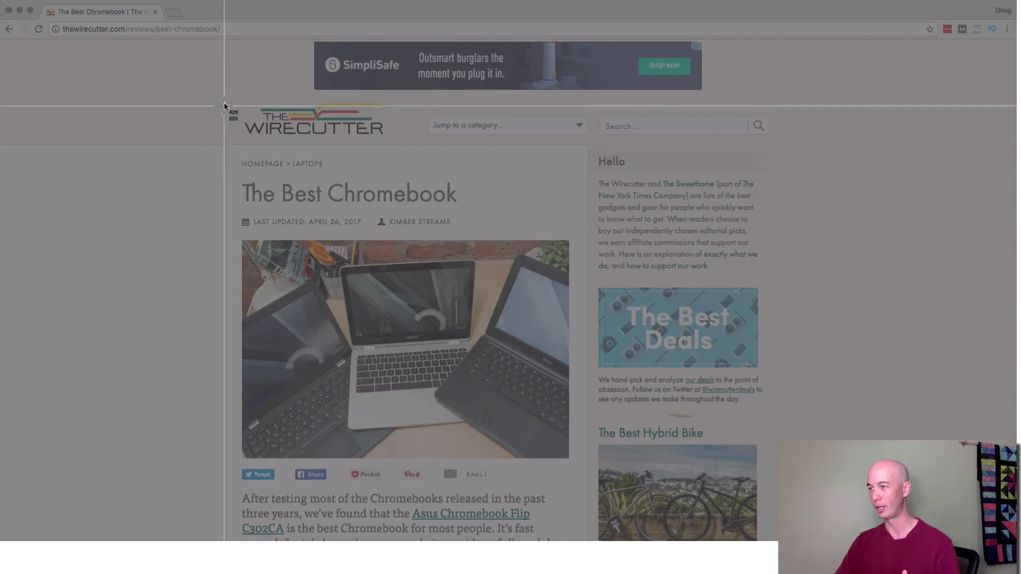
{"action": "left_click_drag", "start_coordinate": [222, 151], "coordinate": [771, 540]}
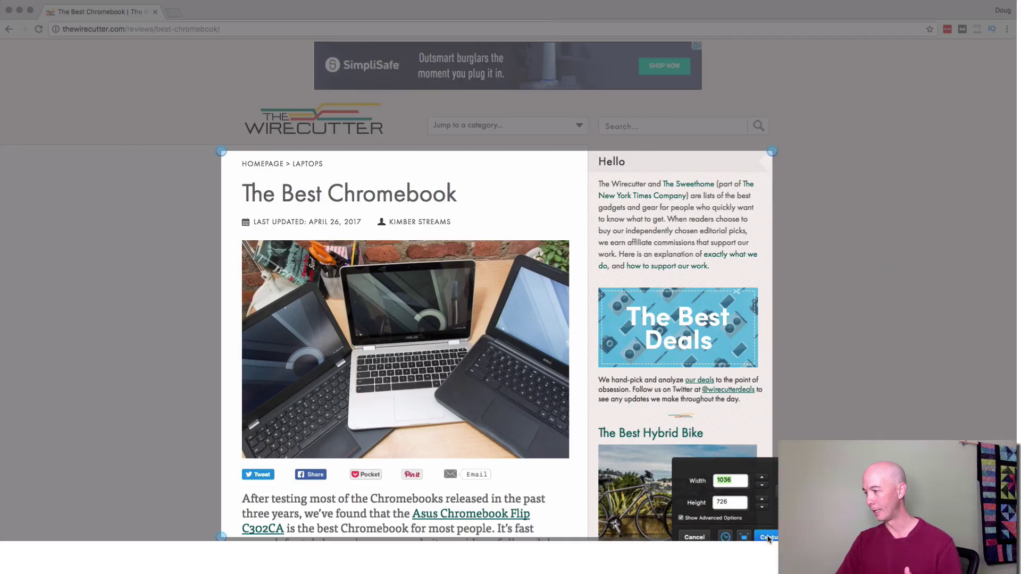
{"action": "key", "text": "Return"}
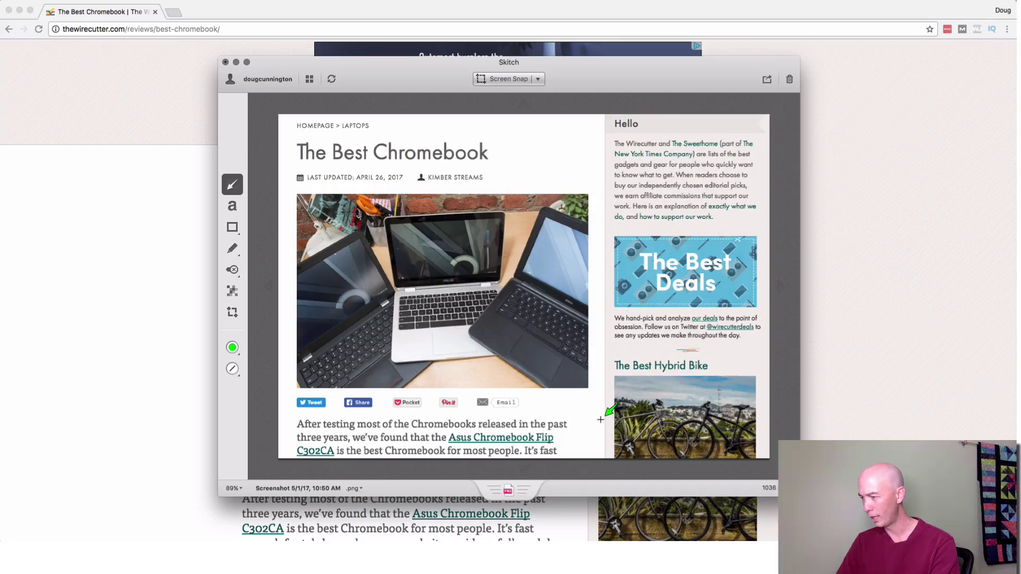
Draw a green arrow from the bike photo to the Asus Chromebook Flip link and box that sentence.
{"action": "left_click_drag", "start_coordinate": [677, 398], "coordinate": [555, 437]}
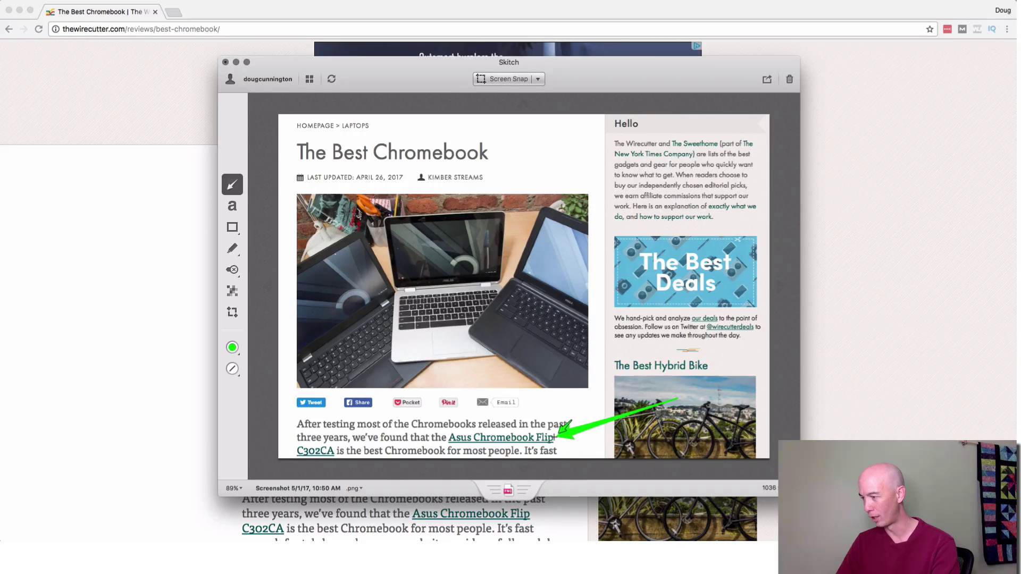
{"action": "left_click", "coordinate": [232, 230]}
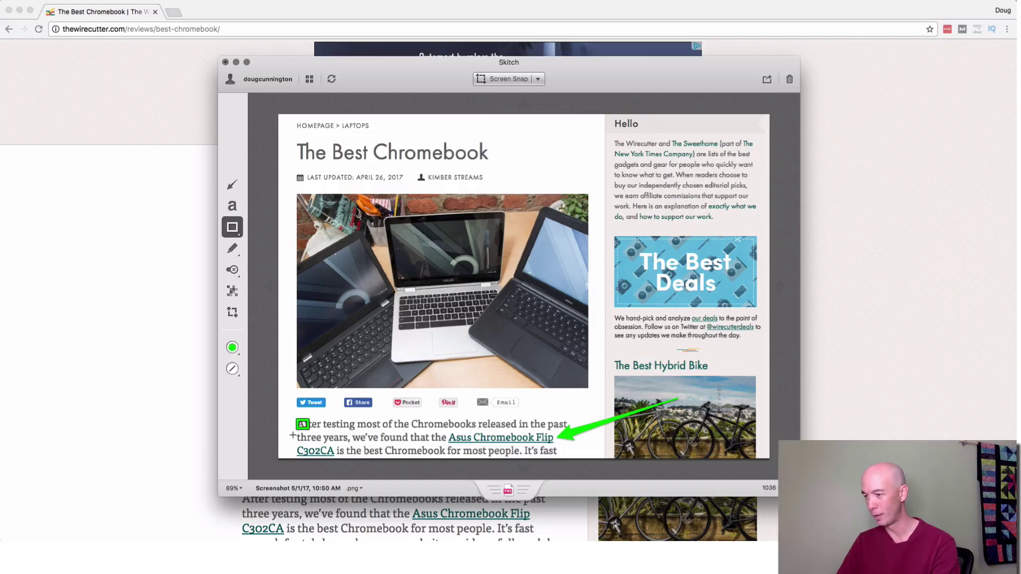
{"action": "left_click_drag", "start_coordinate": [293, 432], "coordinate": [557, 465]}
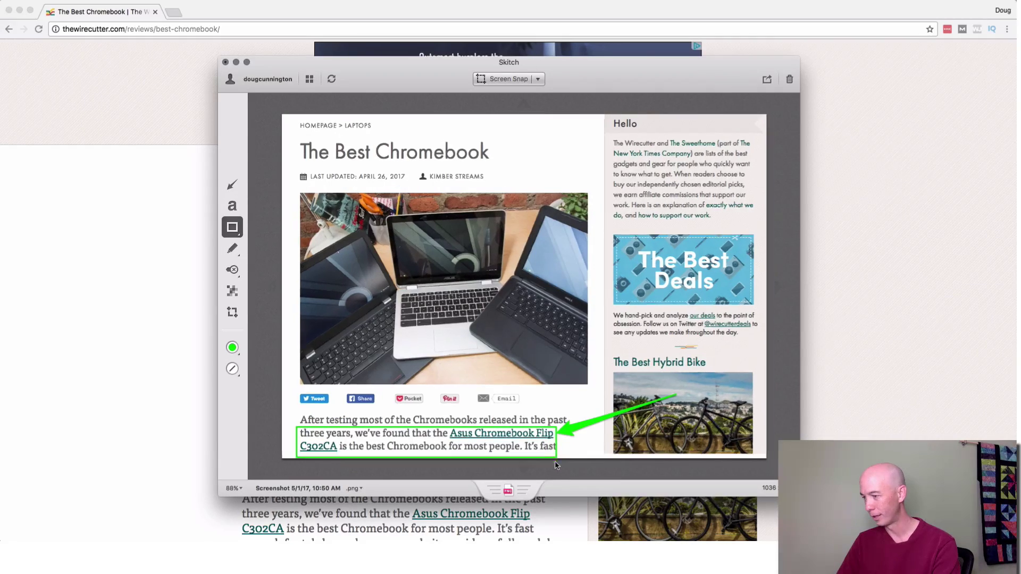
{"action": "left_click", "coordinate": [232, 206]}
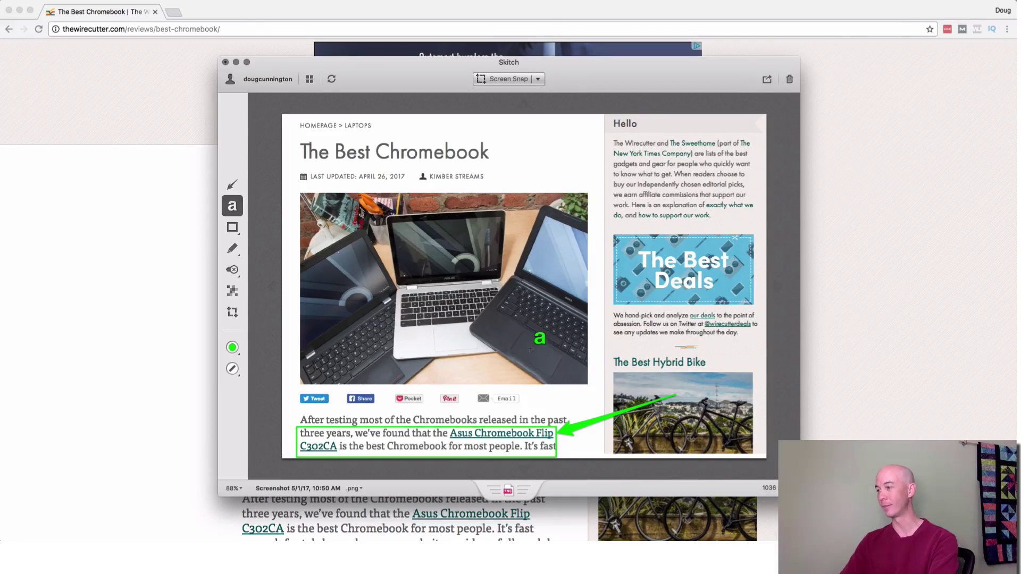
Add the two-line note 'Check out the call to action / in the first sentence. That's great copywriting!!'.
{"action": "left_click", "coordinate": [537, 343]}
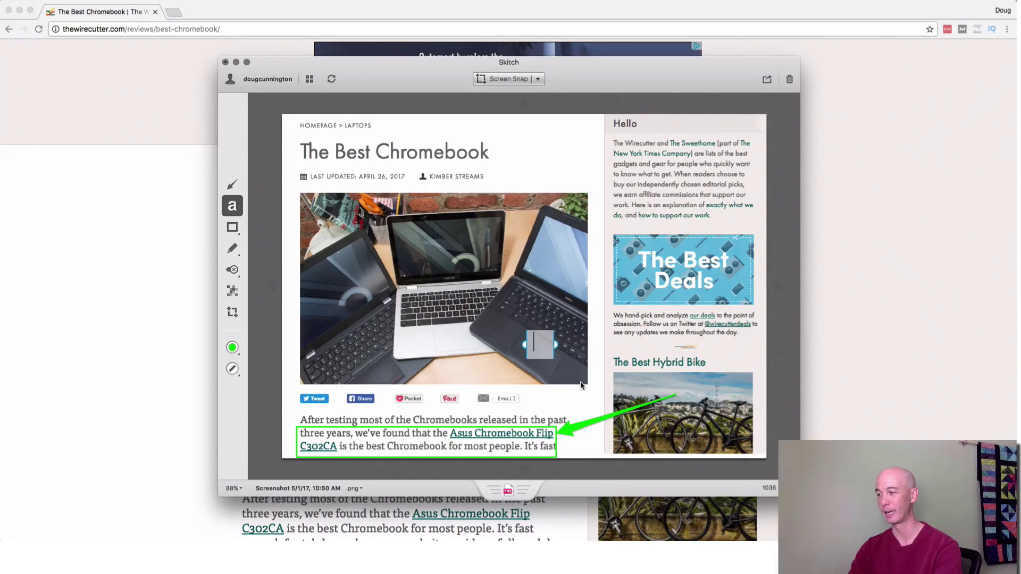
{"action": "type", "text": "Check out the call to action"}
{"action": "key", "text": "Return"}
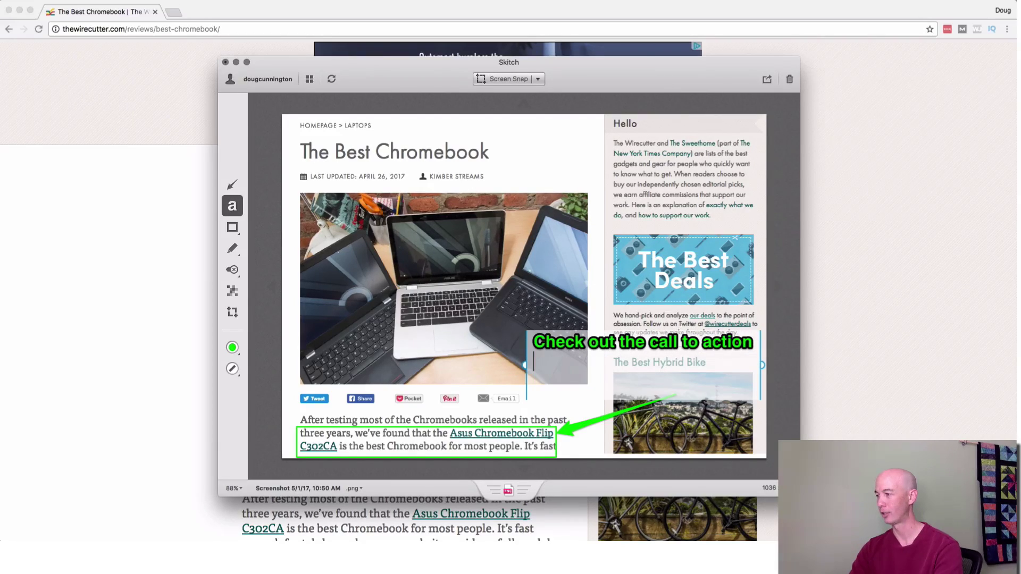
{"action": "type", "text": "in th"}
{"action": "key", "text": "BackSpace"}
{"action": "key", "text": "BackSpace"}
{"action": "key", "text": "BackSpace"}
{"action": "key", "text": "BackSpace"}
{"action": "key", "text": "BackSpace"}
{"action": "type", "text": "in the fist"}
{"action": "key", "text": "BackSpace"}
{"action": "key", "text": "BackSpace"}
{"action": "type", "text": "rst sentence. That's great c"}
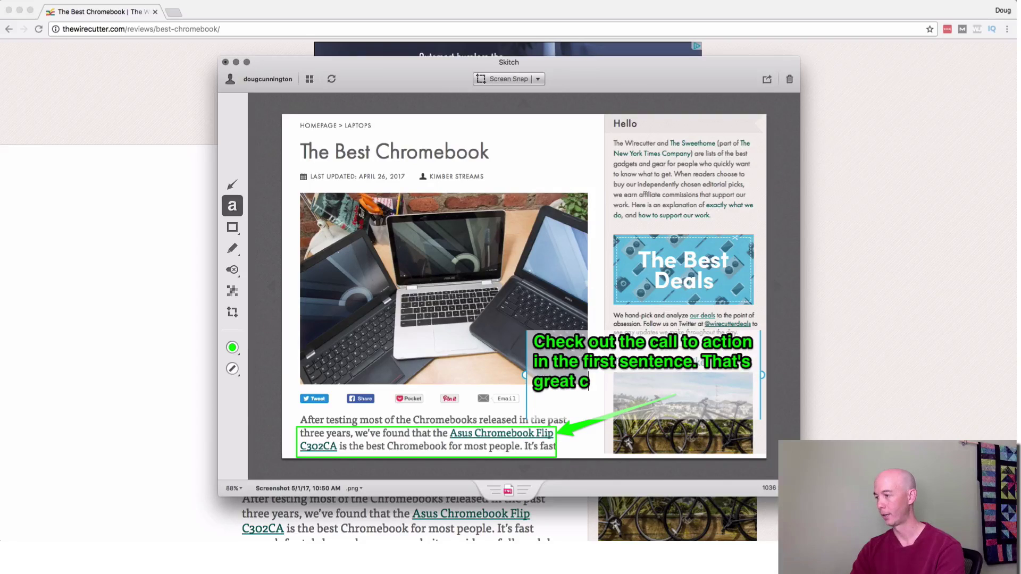
{"action": "type", "text": "opy"}
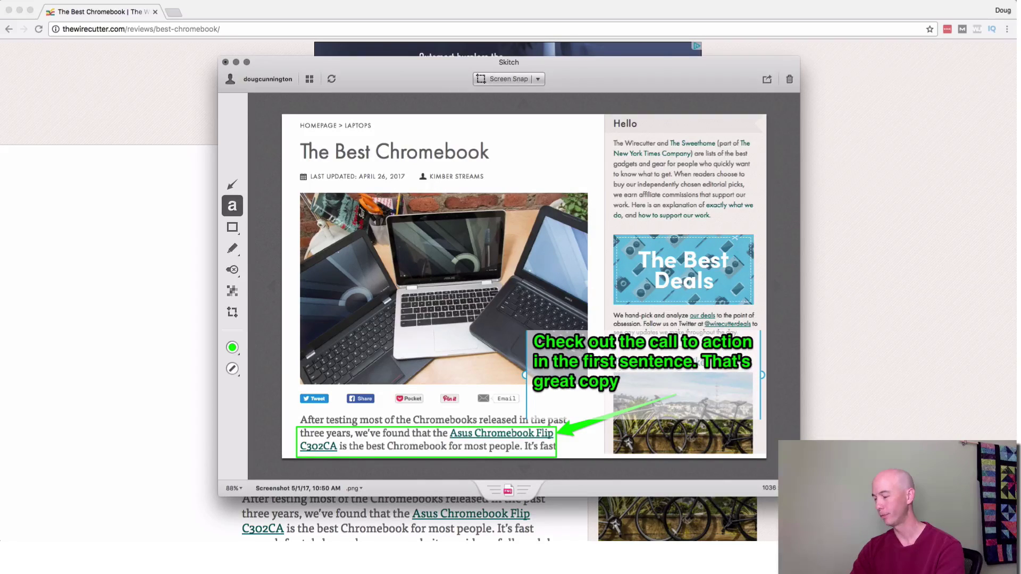
{"action": "type", "text": "writing"}
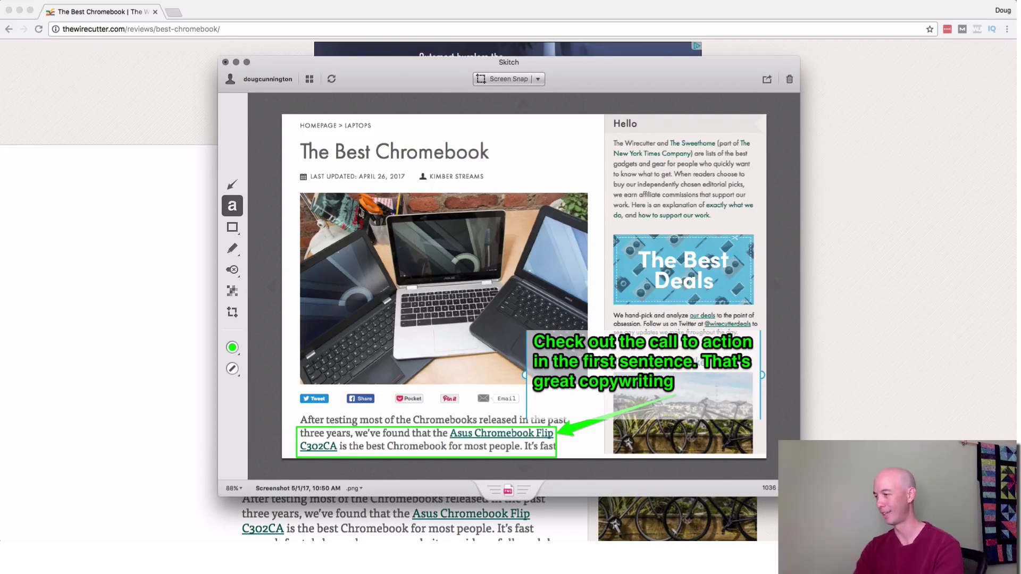
{"action": "type", "text": "!!"}
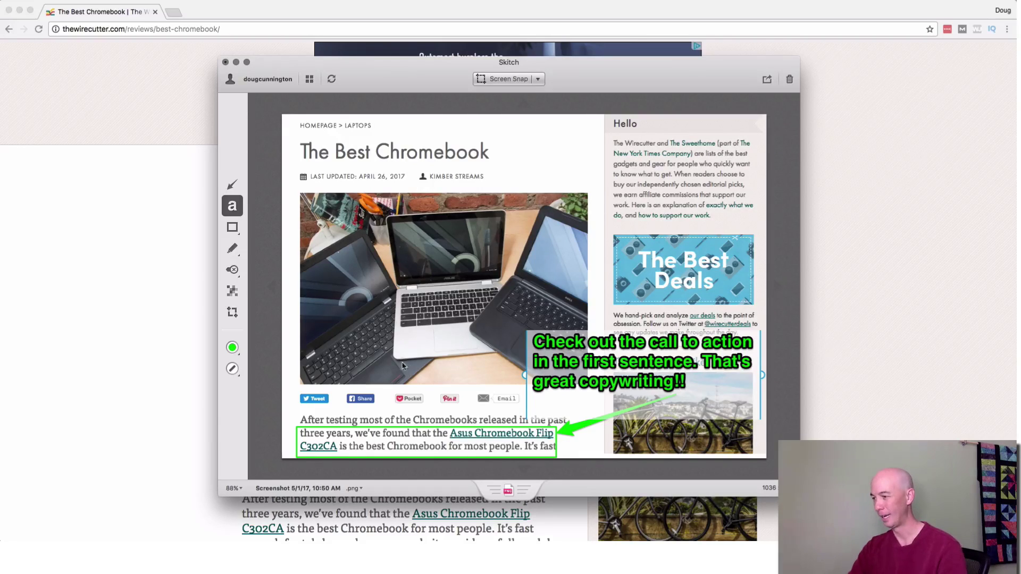
{"action": "key", "text": "Escape"}
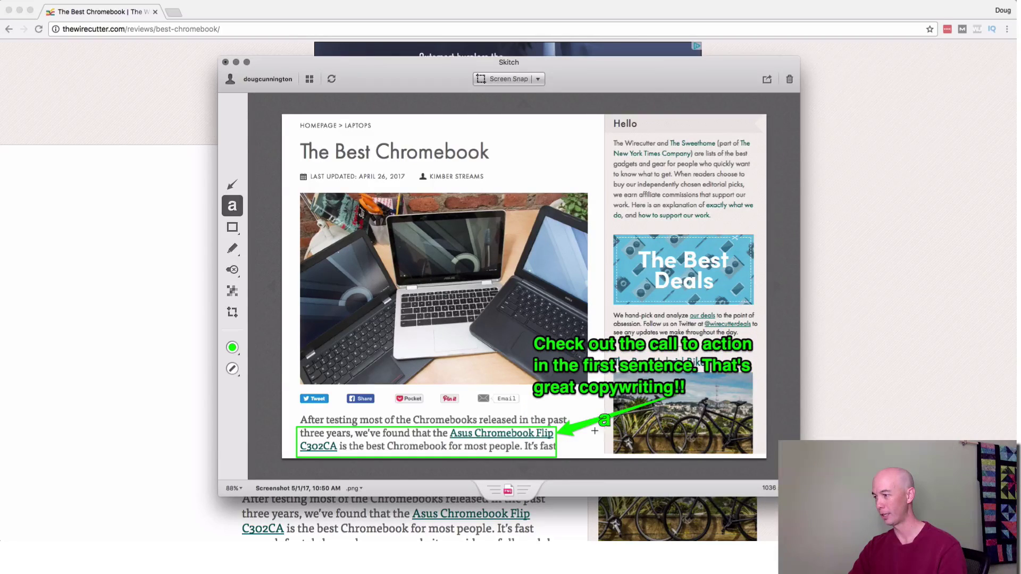
Recolour the arrow and the text note red.
{"action": "left_click", "coordinate": [576, 428]}
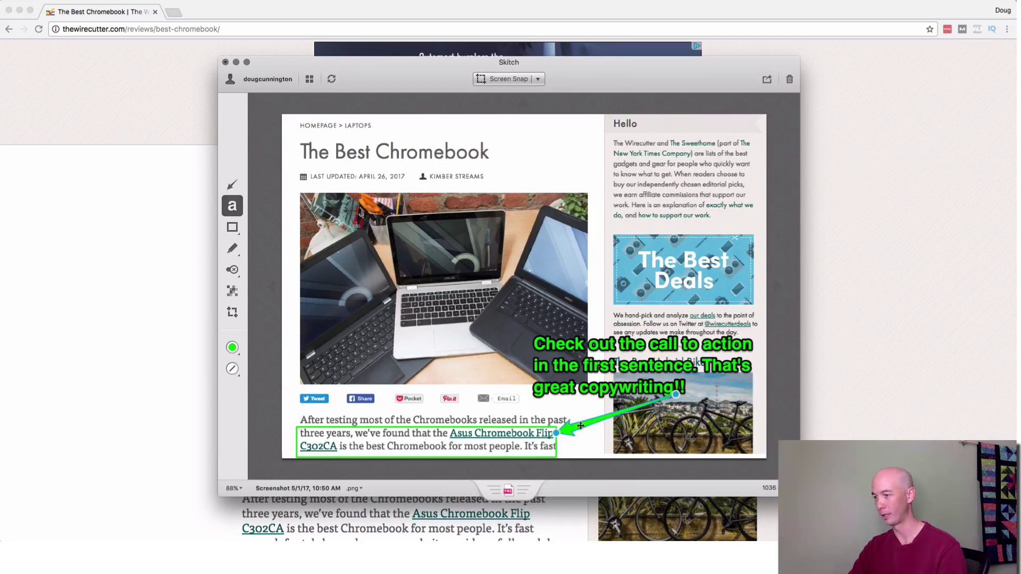
{"action": "left_click", "coordinate": [234, 349]}
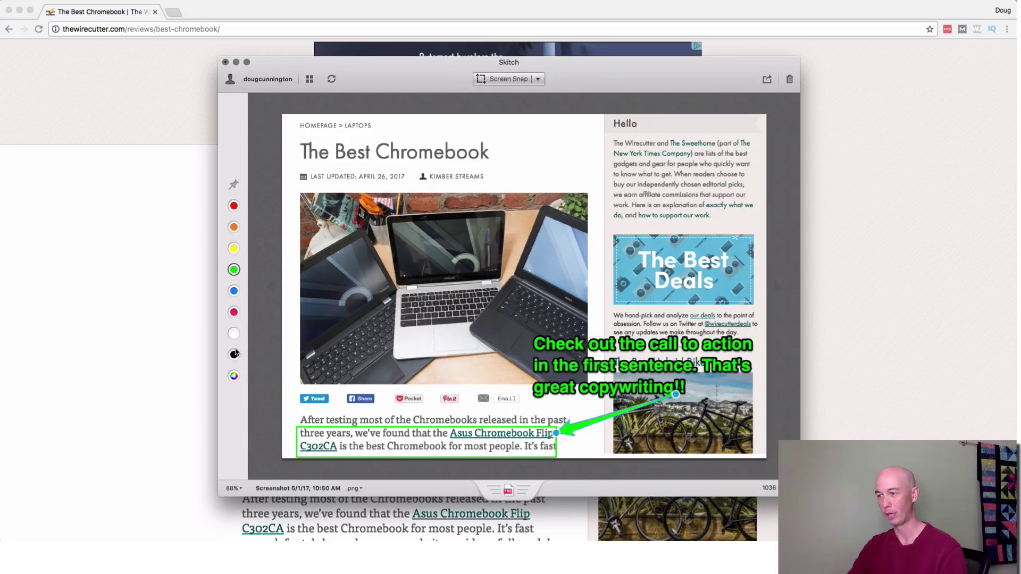
{"action": "left_click", "coordinate": [233, 206]}
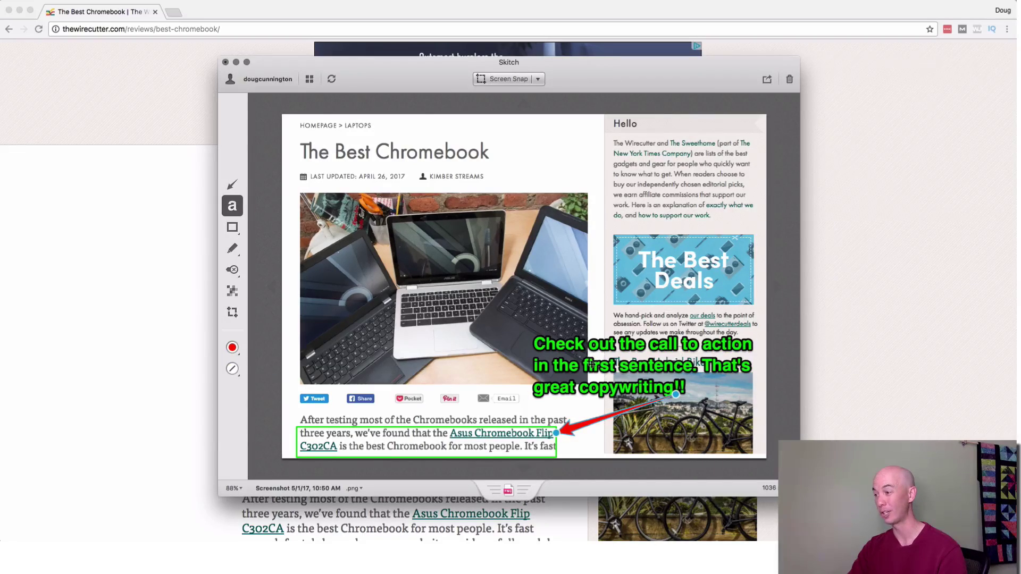
{"action": "left_click", "coordinate": [592, 364]}
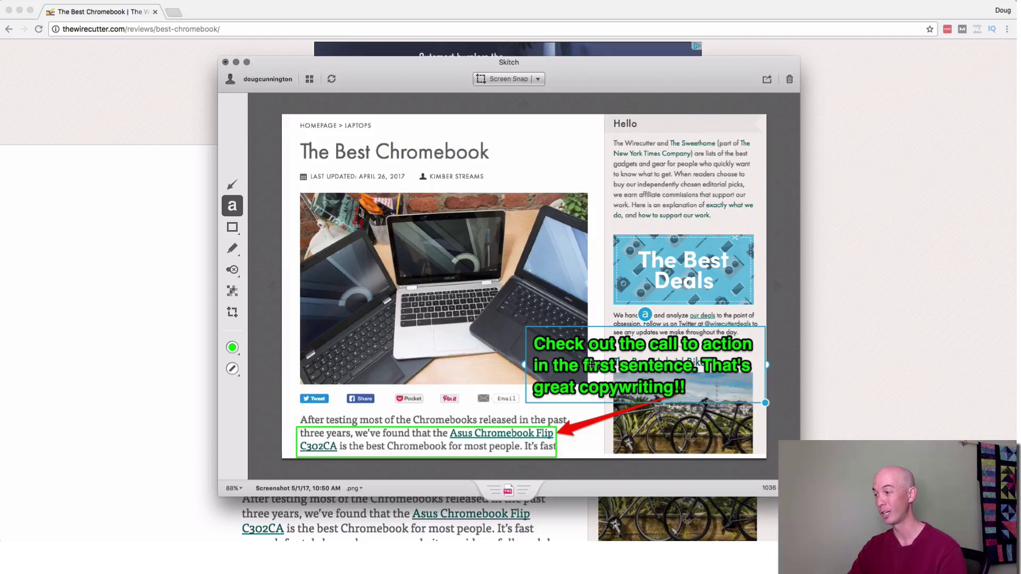
{"action": "left_click", "coordinate": [232, 350]}
{"action": "left_click", "coordinate": [233, 206]}
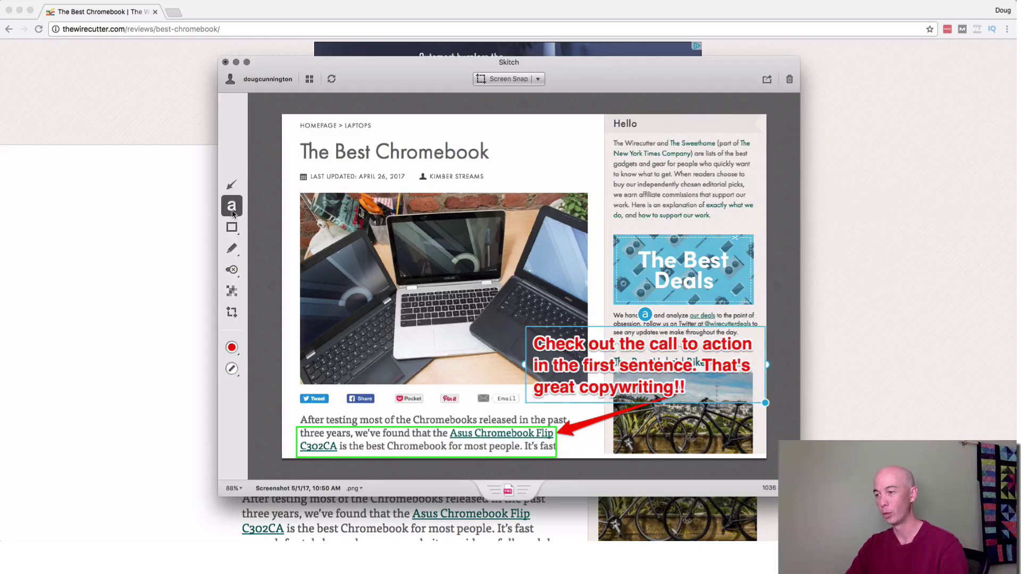
Give the green sentence box a thin outline and make red the active colour again.
{"action": "left_click", "coordinate": [479, 429]}
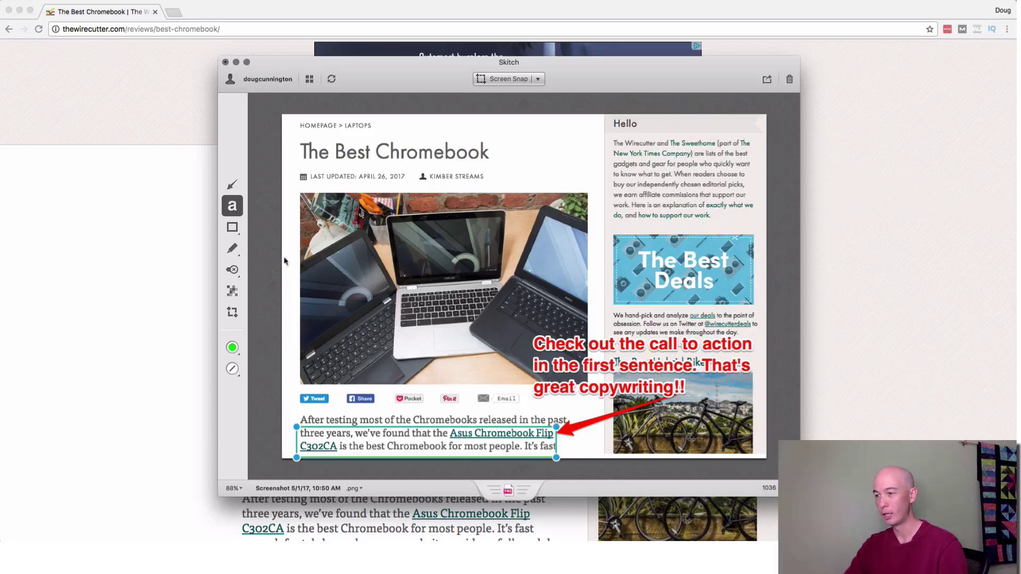
{"action": "left_click", "coordinate": [231, 369]}
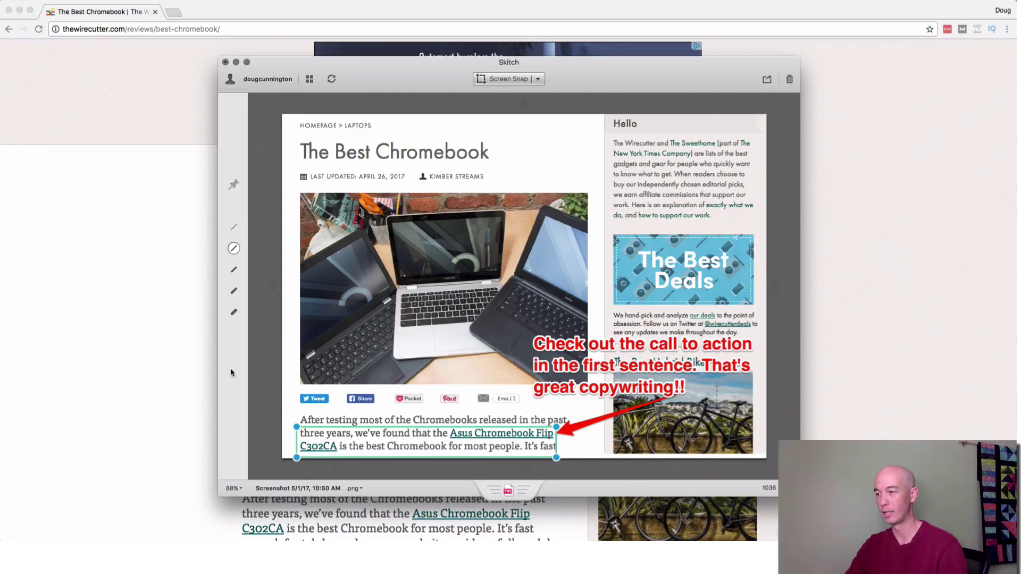
{"action": "left_click", "coordinate": [235, 313]}
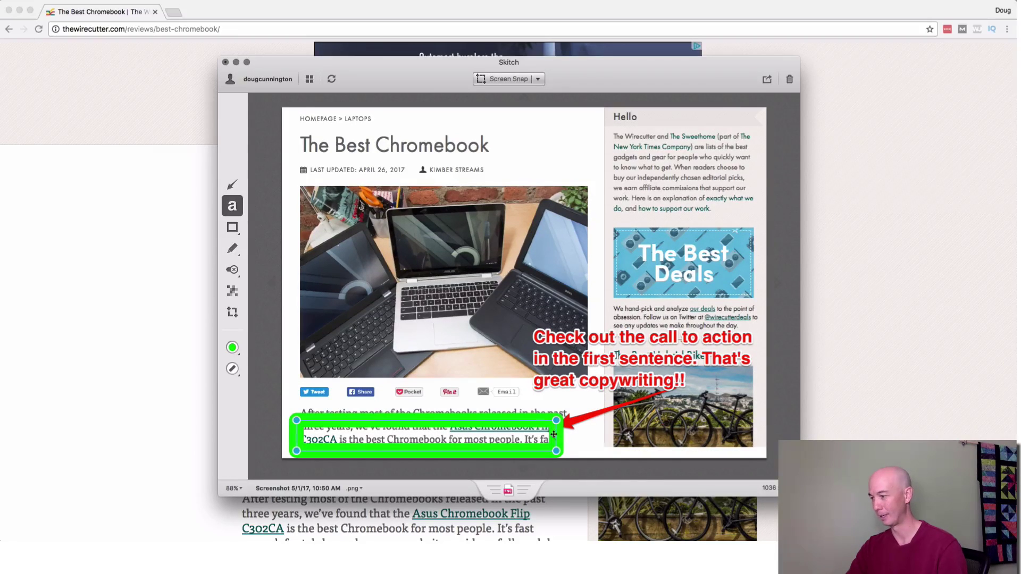
{"action": "left_click", "coordinate": [237, 372]}
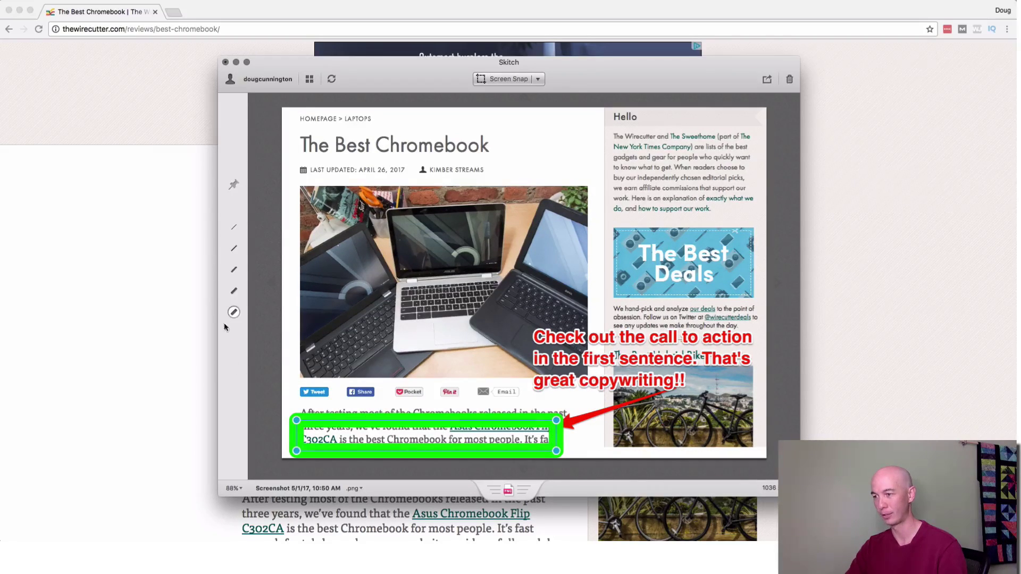
{"action": "left_click", "coordinate": [234, 228]}
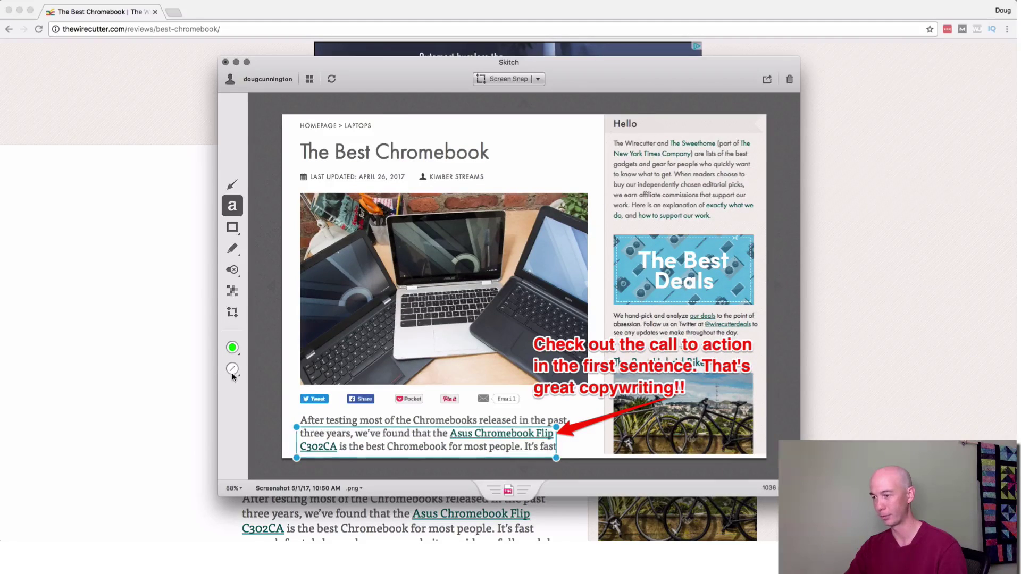
{"action": "left_click", "coordinate": [232, 372]}
{"action": "left_click", "coordinate": [289, 406]}
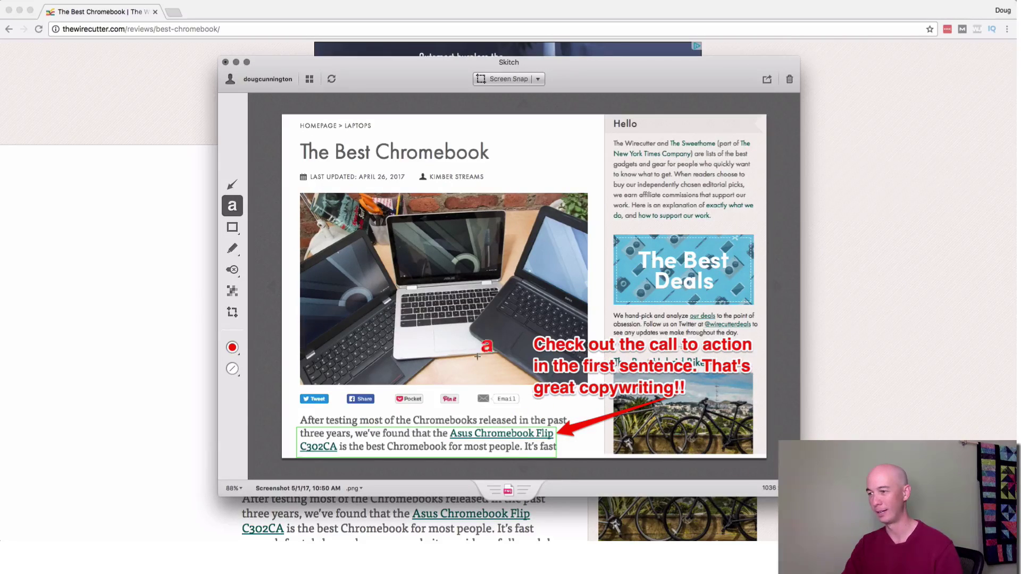
Strike a red line through the Hello sidebar's first line, undoing the extra red scribbles.
{"action": "left_click", "coordinate": [232, 250]}
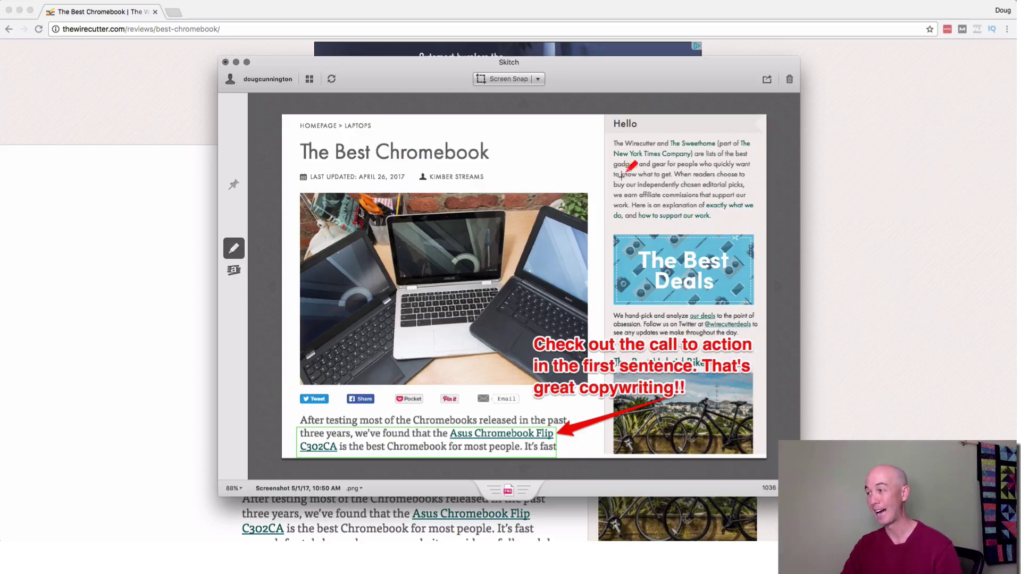
{"action": "left_click_drag", "start_coordinate": [612, 144], "coordinate": [746, 144]}
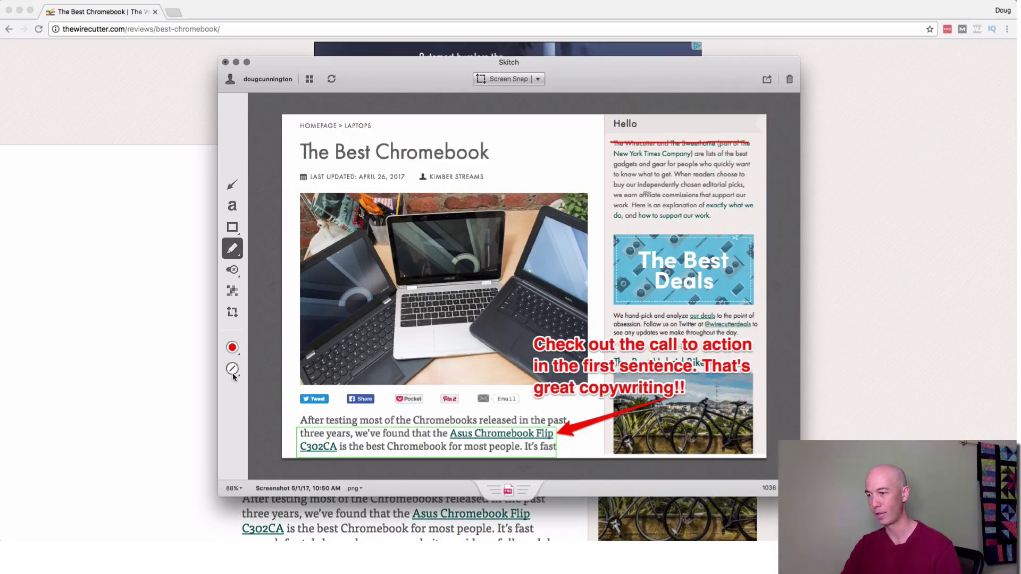
{"action": "left_click_drag", "start_coordinate": [613, 165], "coordinate": [757, 165]}
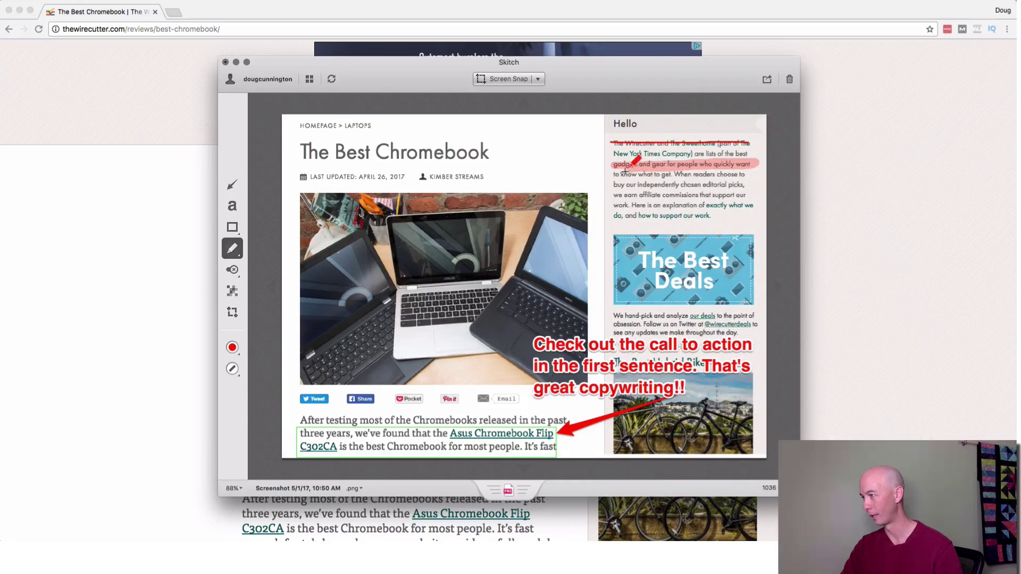
{"action": "mouse_move", "coordinate": [616, 175]}
{"action": "left_mouse_down"}
{"action": "mouse_move", "coordinate": [730, 178]}
{"action": "mouse_move", "coordinate": [584, 185]}
{"action": "mouse_move", "coordinate": [720, 185]}
{"action": "mouse_move", "coordinate": [741, 187]}
{"action": "mouse_move", "coordinate": [614, 192]}
{"action": "mouse_move", "coordinate": [750, 196]}
{"action": "left_mouse_up"}
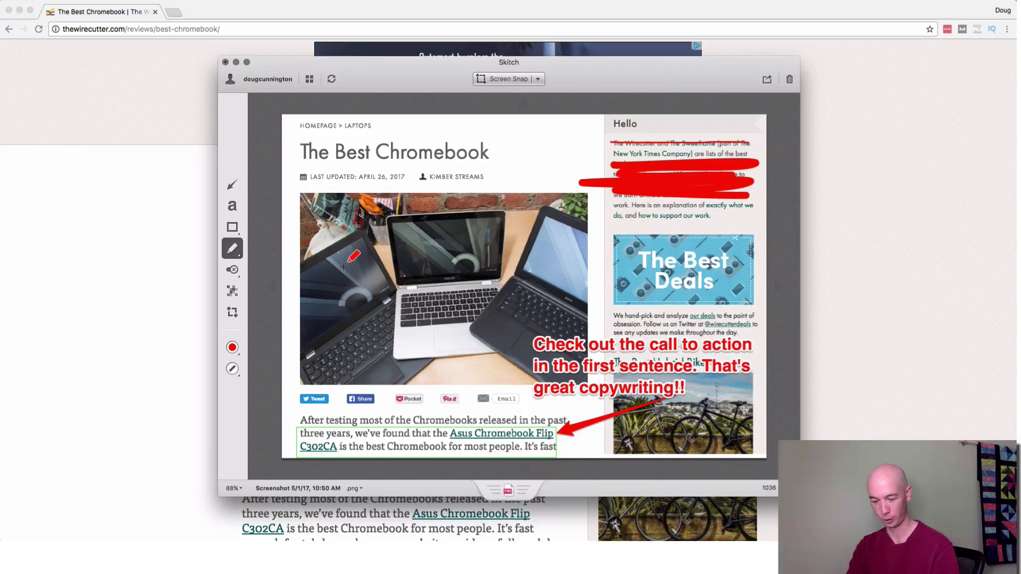
{"action": "key", "text": "super+z"}
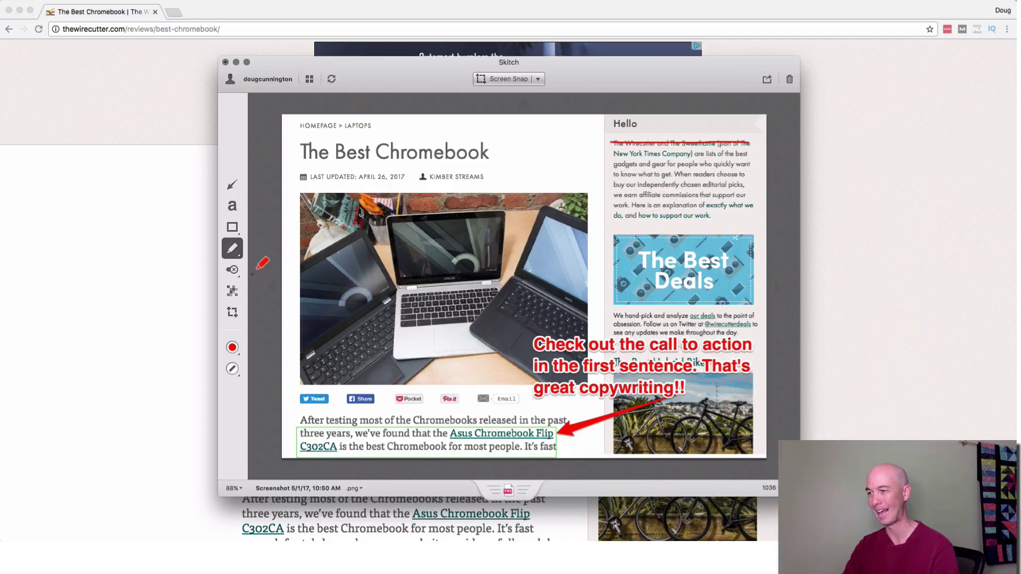
Switch to the arrow tool for annotating the snap.
{"action": "left_click", "coordinate": [232, 185]}
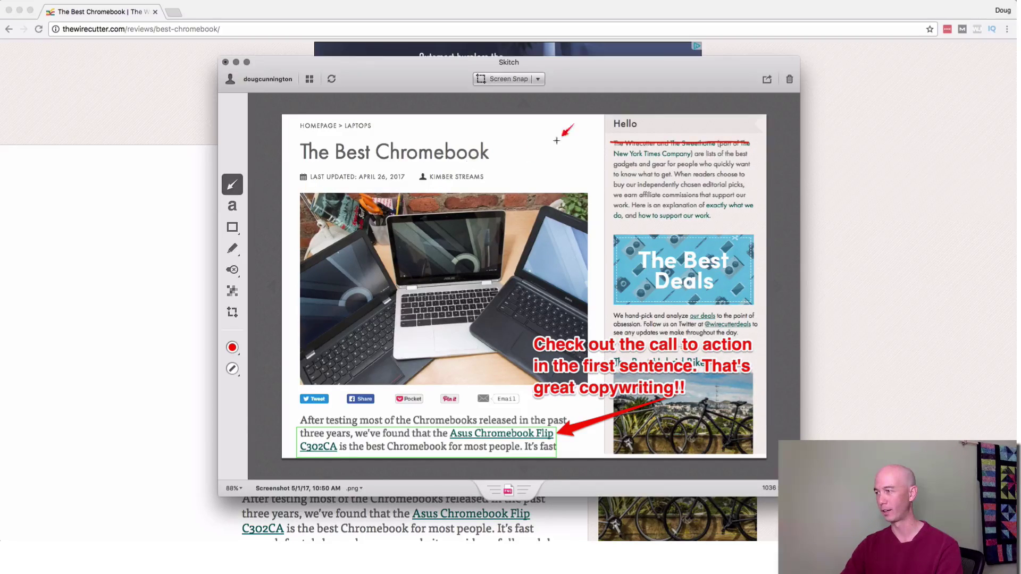
Draw a red arrow to the Hello text and circle the date under the title in red.
{"action": "left_click_drag", "start_coordinate": [555, 147], "coordinate": [630, 139]}
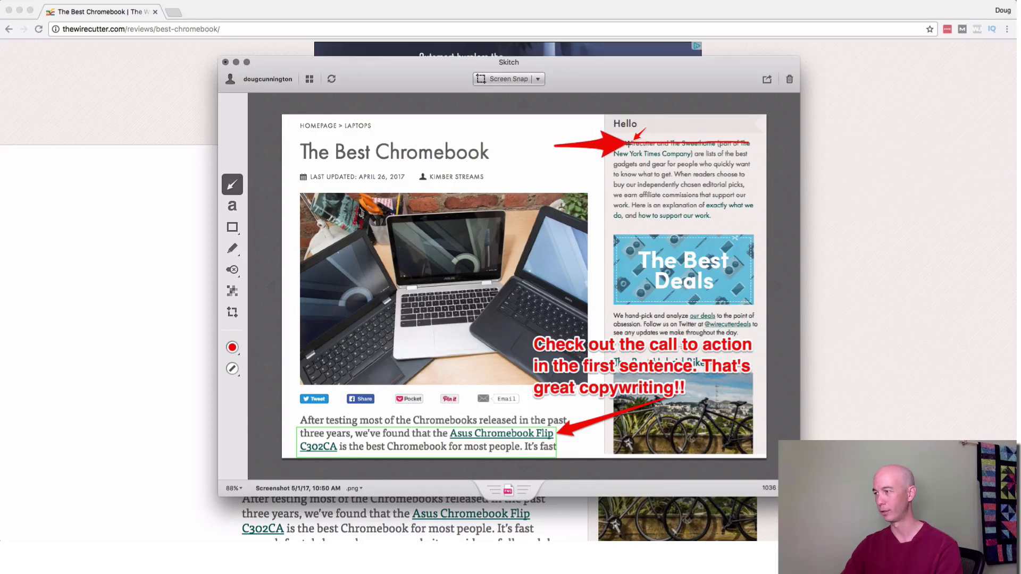
{"action": "left_click", "coordinate": [232, 207]}
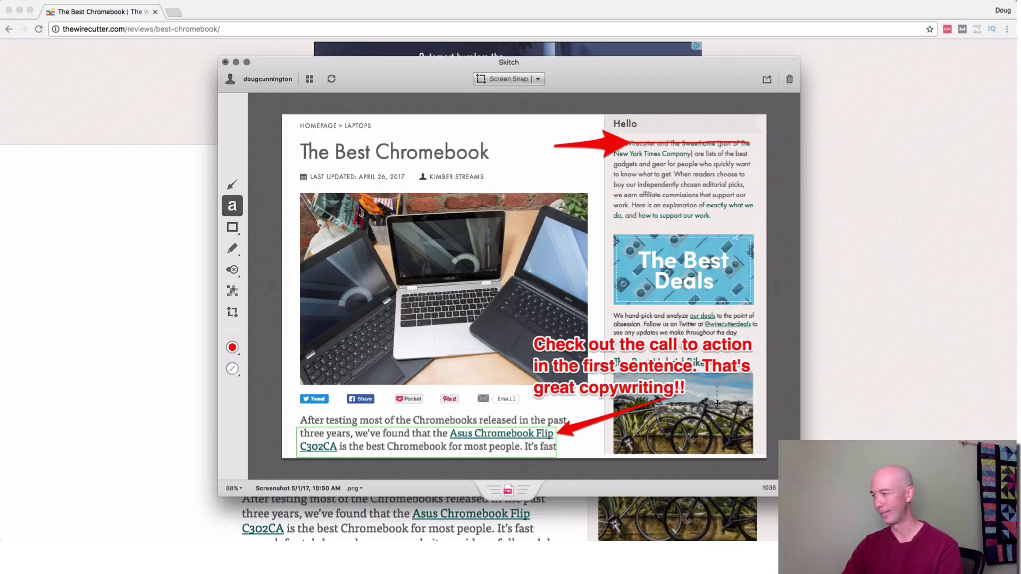
{"action": "left_click", "coordinate": [235, 228]}
{"action": "left_click", "coordinate": [235, 271]}
{"action": "mouse_move", "coordinate": [294, 132]}
{"action": "left_mouse_down"}
{"action": "mouse_move", "coordinate": [362, 214]}
{"action": "mouse_move", "coordinate": [404, 234]}
{"action": "left_mouse_up"}
Highlight two Hello sidebar lines and draw a black pen bracket under the Hello paragraph.
{"action": "left_click", "coordinate": [233, 250]}
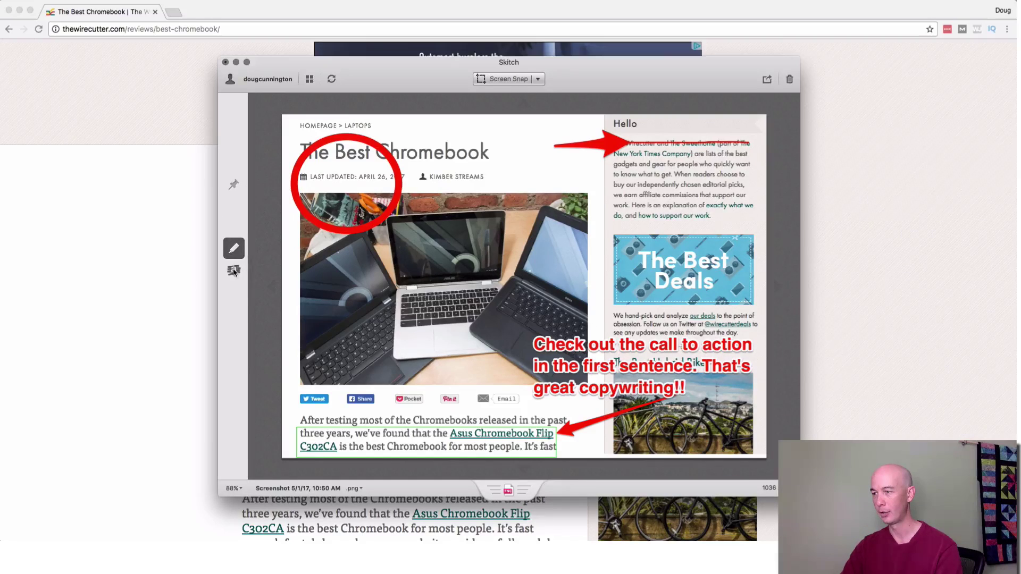
{"action": "left_click", "coordinate": [234, 271]}
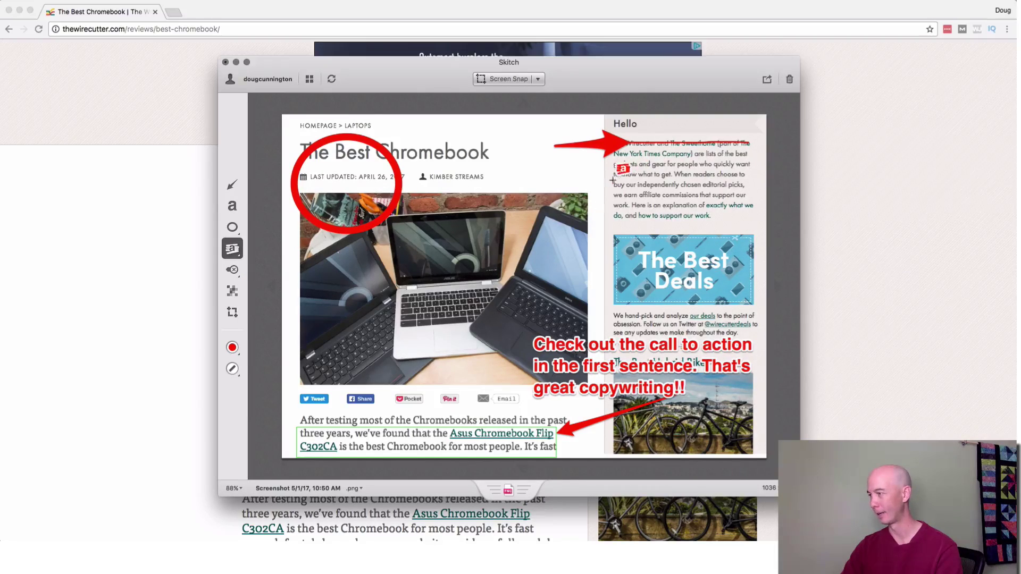
{"action": "mouse_move", "coordinate": [612, 175]}
{"action": "left_mouse_down"}
{"action": "mouse_move", "coordinate": [738, 181]}
{"action": "mouse_move", "coordinate": [608, 184]}
{"action": "left_mouse_up"}
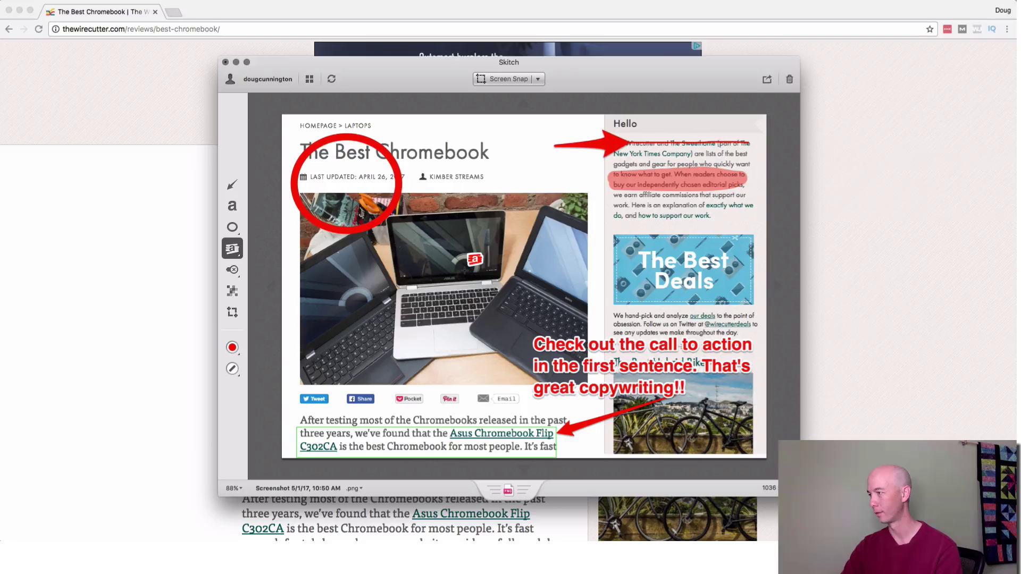
{"action": "left_click", "coordinate": [240, 259]}
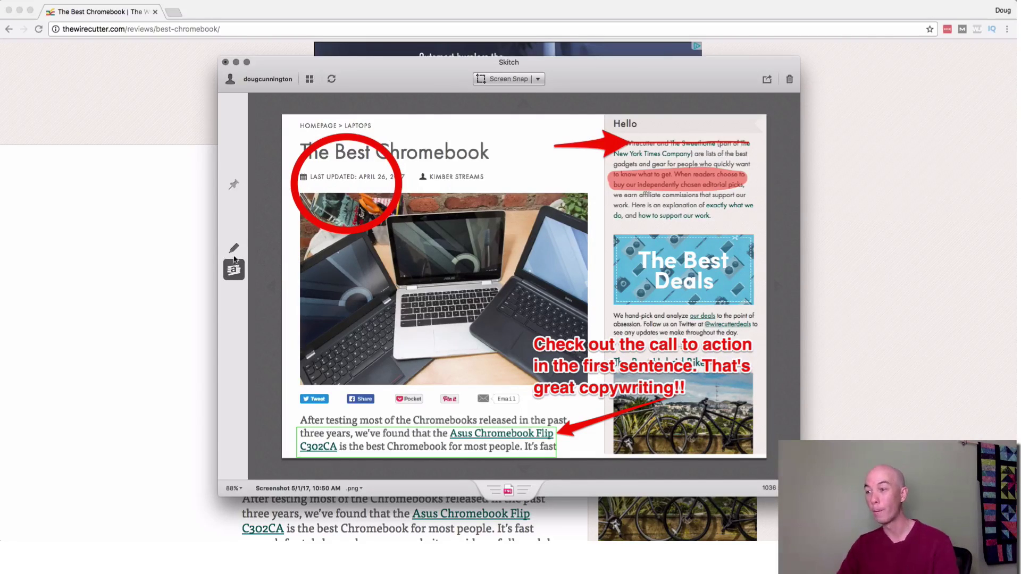
{"action": "left_click", "coordinate": [235, 248]}
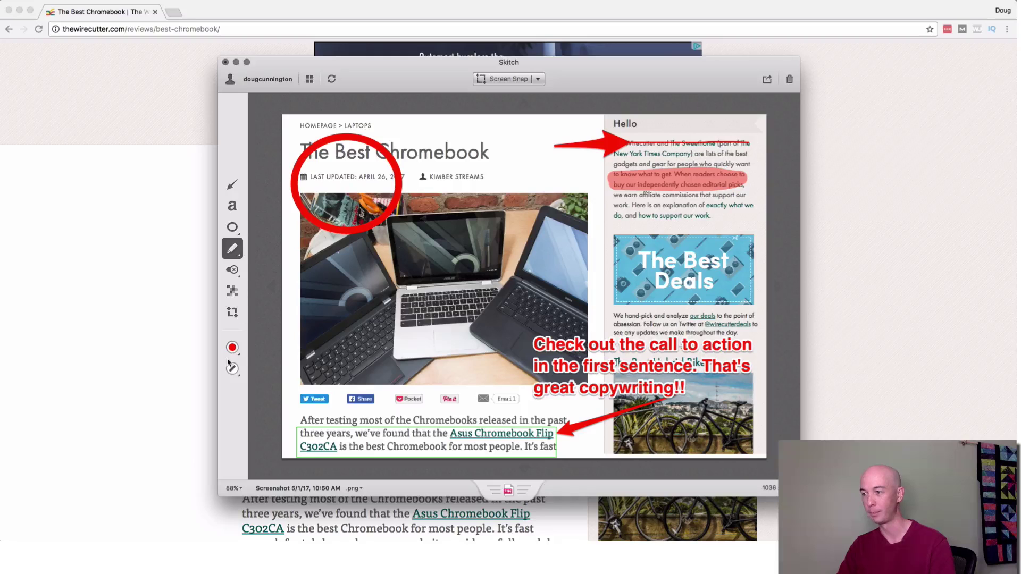
{"action": "left_click", "coordinate": [232, 350]}
{"action": "left_click", "coordinate": [234, 355]}
{"action": "mouse_move", "coordinate": [609, 204]}
{"action": "left_mouse_down"}
{"action": "mouse_move", "coordinate": [694, 231]}
{"action": "mouse_move", "coordinate": [751, 228]}
{"action": "mouse_move", "coordinate": [754, 204]}
{"action": "left_mouse_up"}
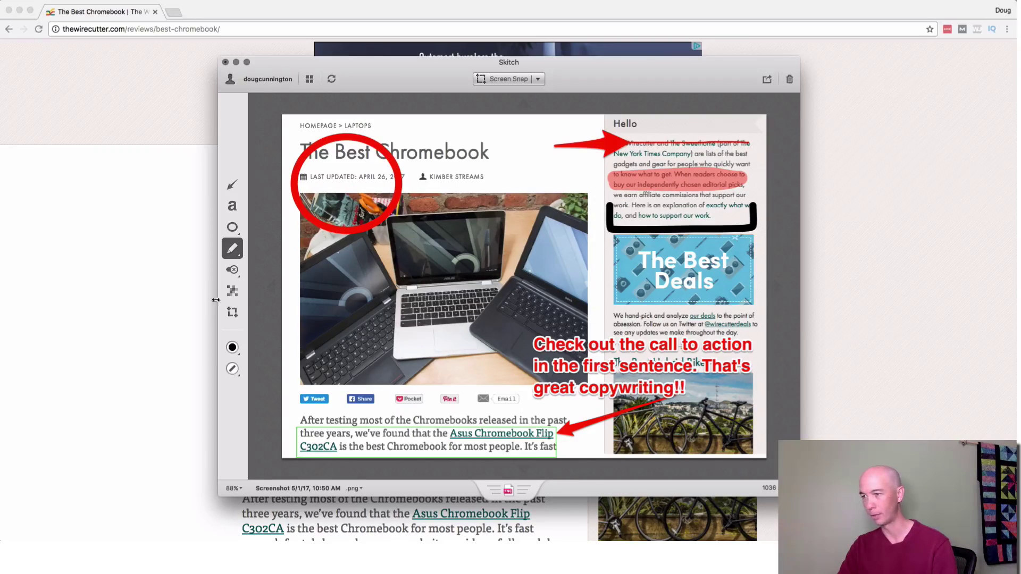
Place an orange exclamation stamp beside the article title.
{"action": "left_click", "coordinate": [235, 272]}
{"action": "left_click", "coordinate": [234, 253]}
{"action": "left_click_drag", "start_coordinate": [509, 156], "coordinate": [487, 158]}
Stamp a green check mark just right of The Best Deals image.
{"action": "left_click", "coordinate": [238, 275]}
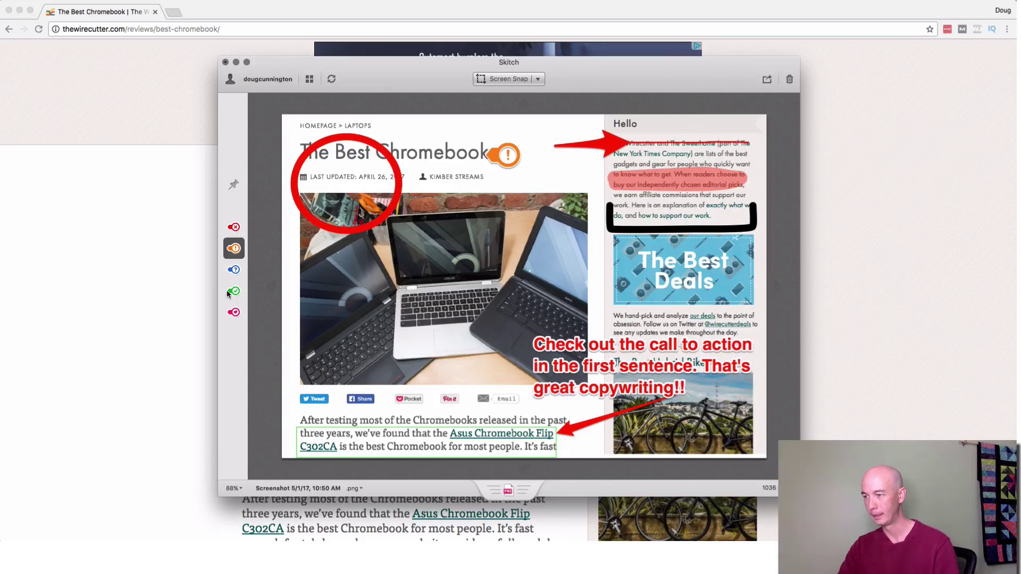
{"action": "left_click", "coordinate": [229, 292]}
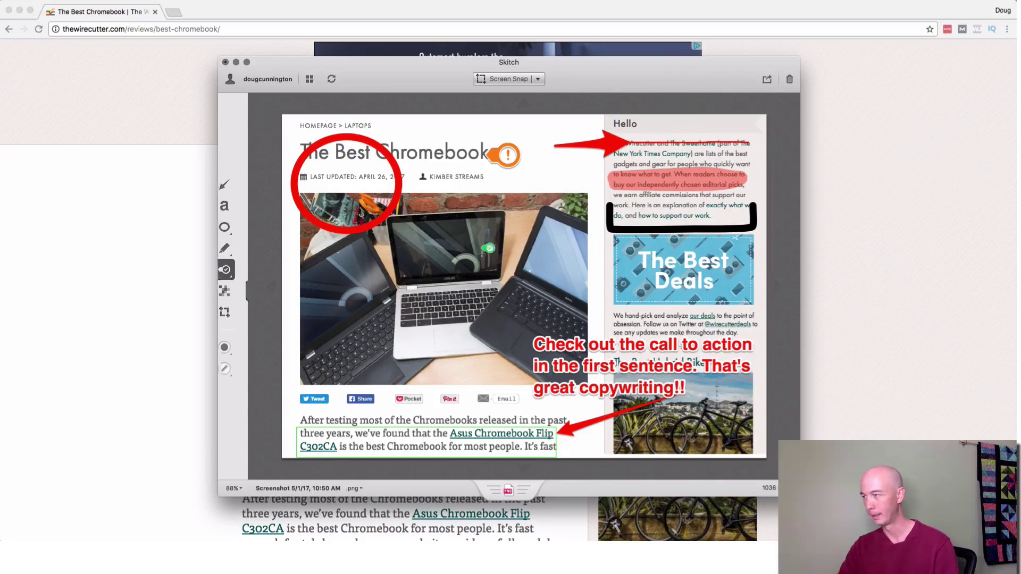
{"action": "left_click", "coordinate": [765, 294]}
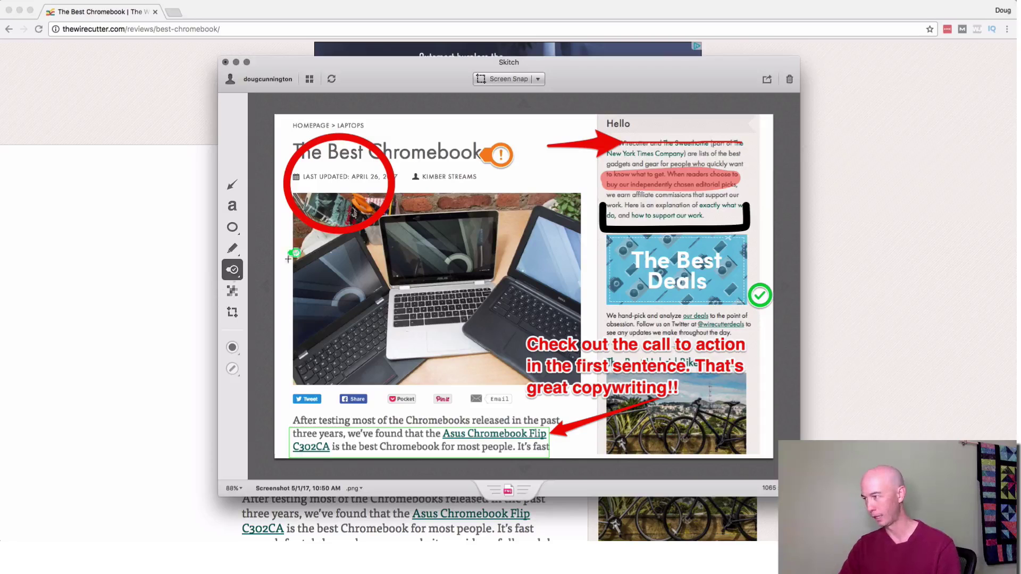
{"action": "left_click", "coordinate": [232, 294]}
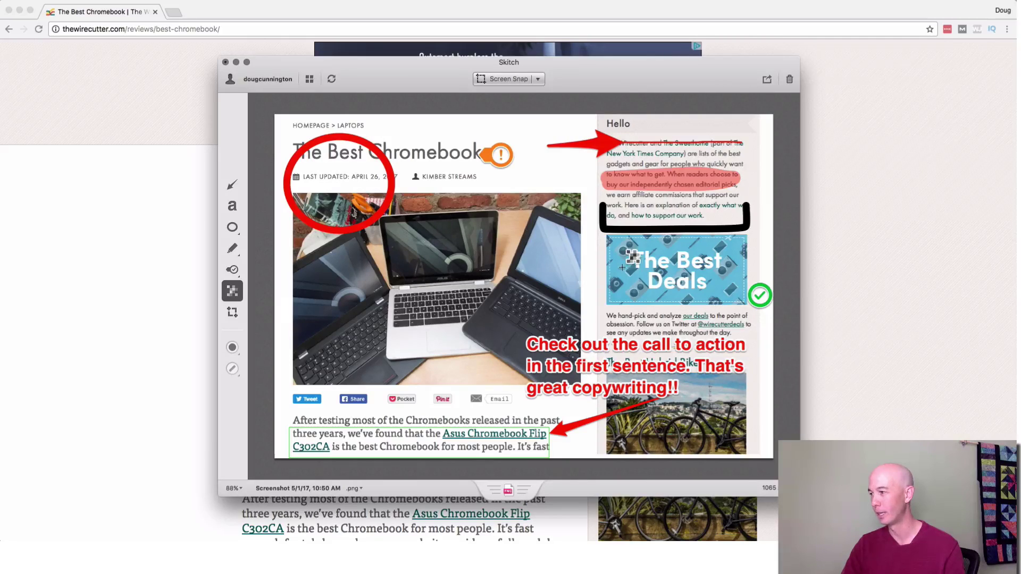
Pixelate the text below The Best Deals box, the headline end, author name and laptop photo top.
{"action": "left_click_drag", "start_coordinate": [602, 312], "coordinate": [749, 338]}
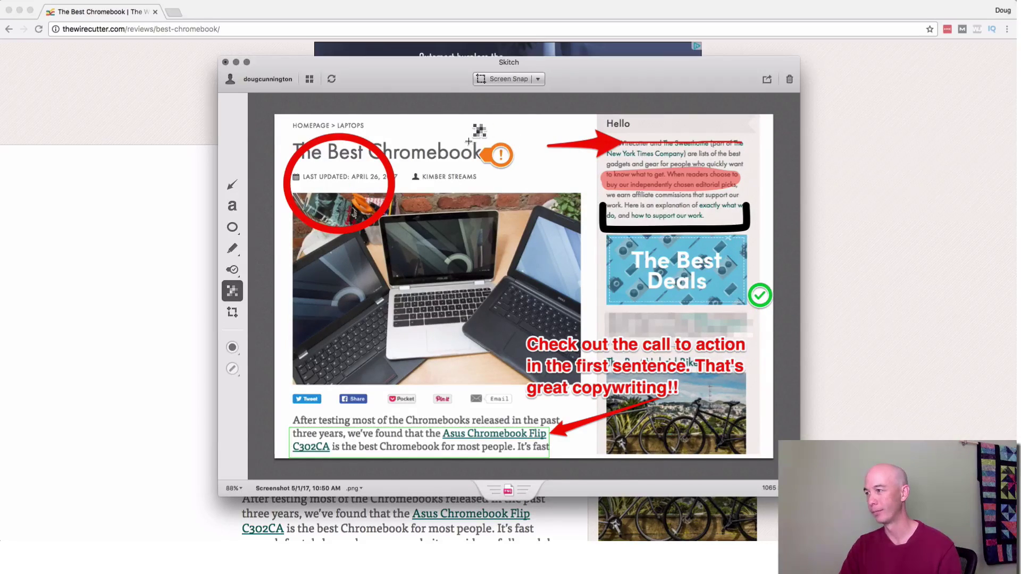
{"action": "left_click_drag", "start_coordinate": [470, 140], "coordinate": [520, 170]}
{"action": "left_click_drag", "start_coordinate": [425, 137], "coordinate": [483, 213]}
{"action": "left_click_drag", "start_coordinate": [500, 248], "coordinate": [500, 245]}
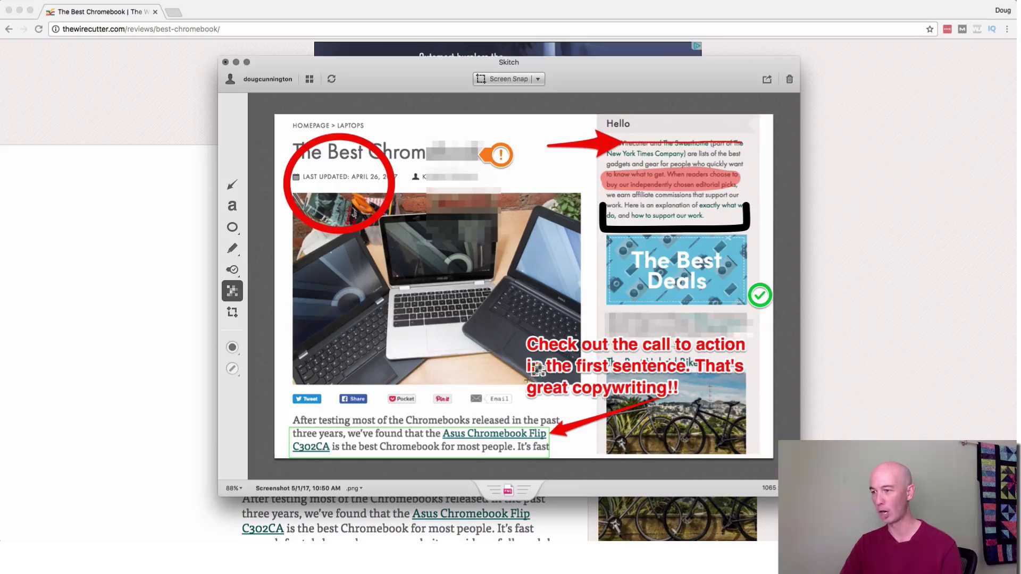
Crop the annotated snap to 1057 × 743, trimming its outer margins.
{"action": "left_click", "coordinate": [232, 312]}
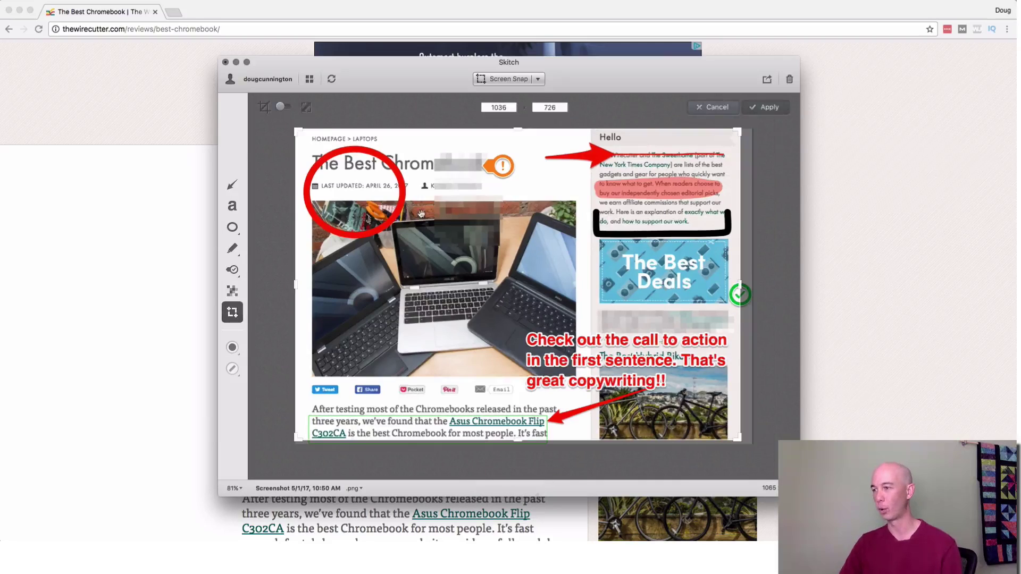
{"action": "mouse_move", "coordinate": [300, 137]}
{"action": "left_mouse_down"}
{"action": "mouse_move", "coordinate": [309, 152]}
{"action": "mouse_move", "coordinate": [286, 124]}
{"action": "left_mouse_up"}
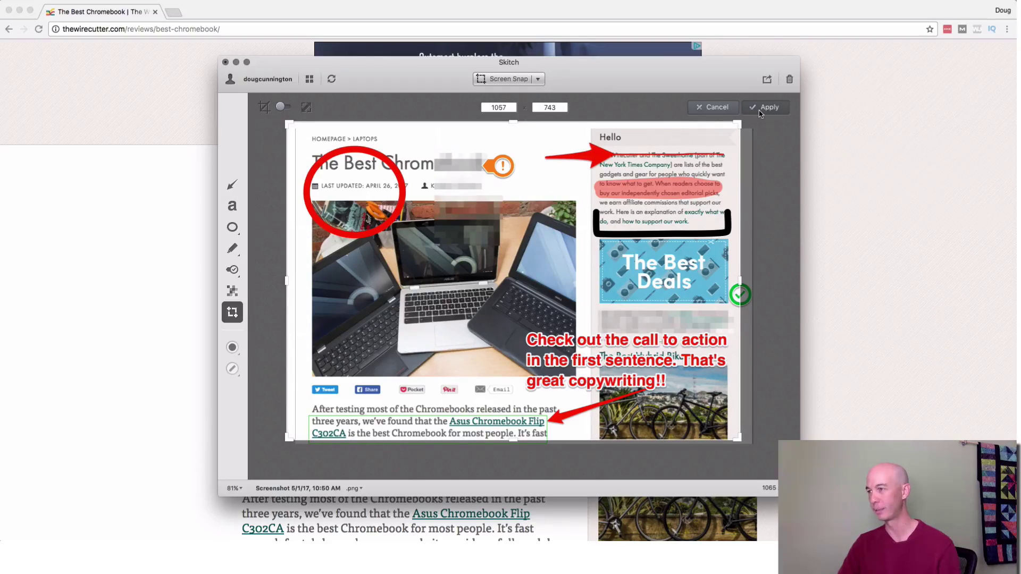
{"action": "left_click", "coordinate": [232, 269]}
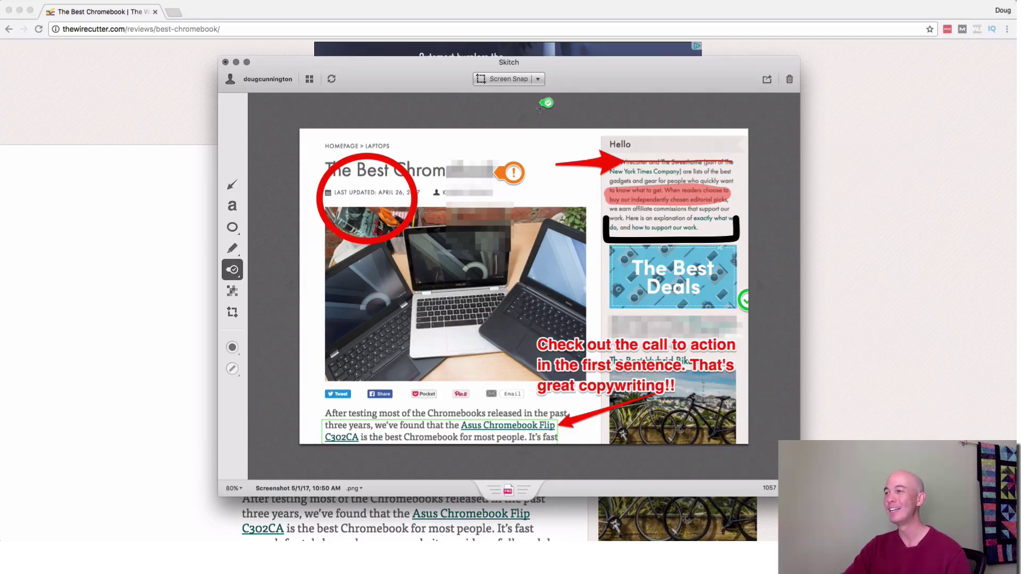
Open the Screen Snap dropdown to list the capture options.
{"action": "left_click", "coordinate": [538, 80]}
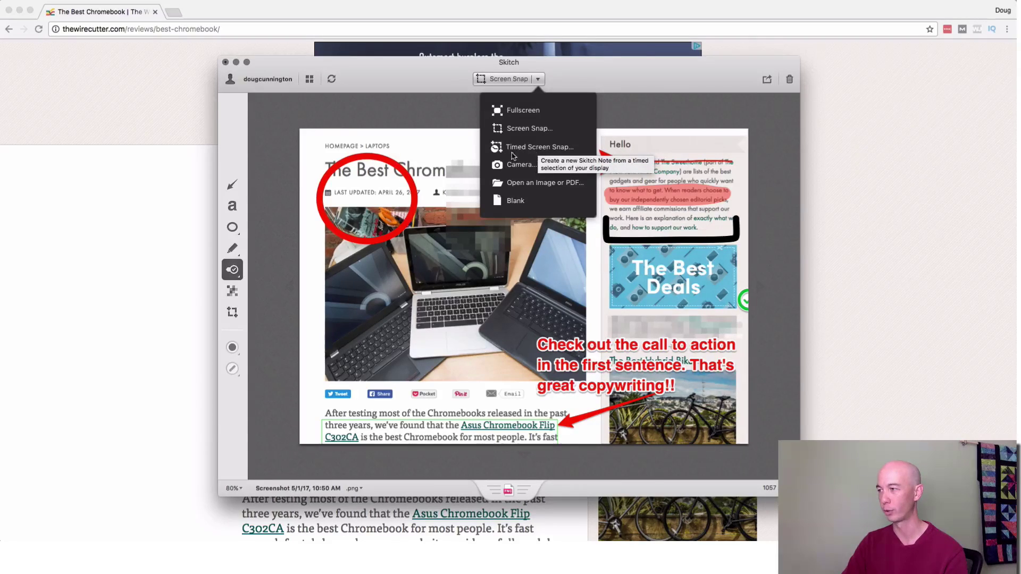
Take a timed snap from the Wirecutter logo down with the 'Jump to a category' list expanded.
{"action": "left_click", "coordinate": [513, 154]}
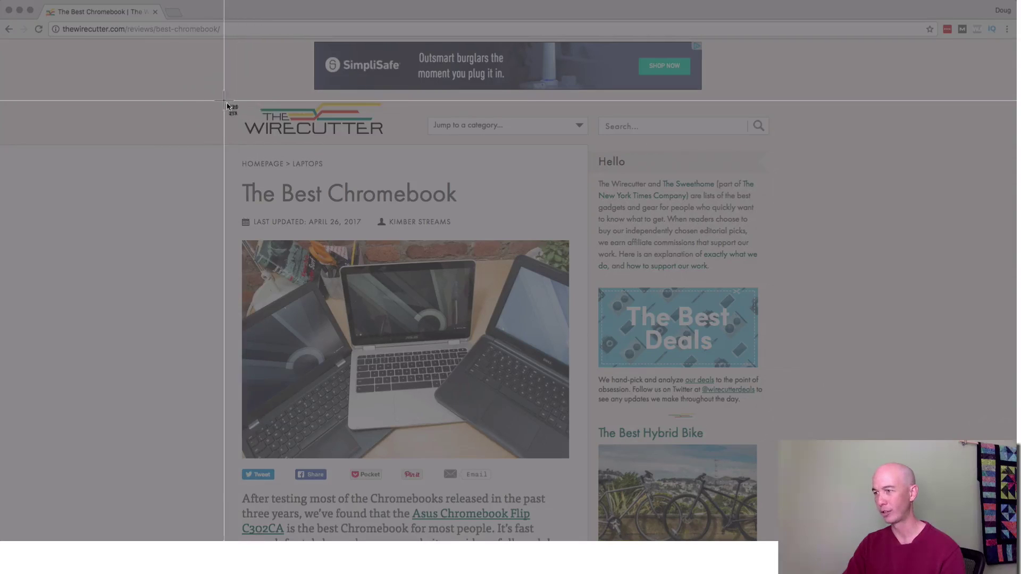
{"action": "left_click_drag", "start_coordinate": [232, 101], "coordinate": [595, 478]}
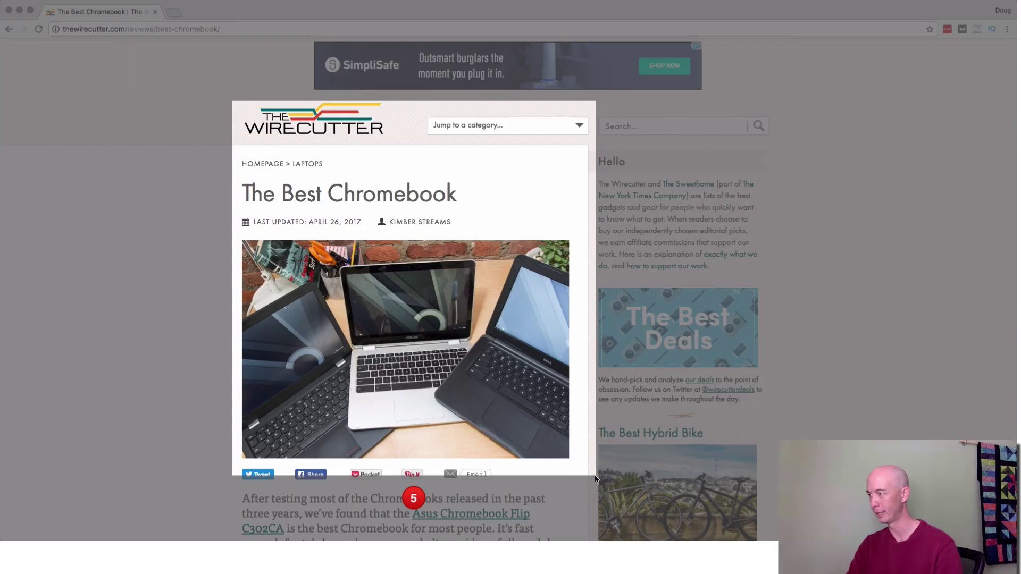
{"action": "left_click", "coordinate": [577, 126]}
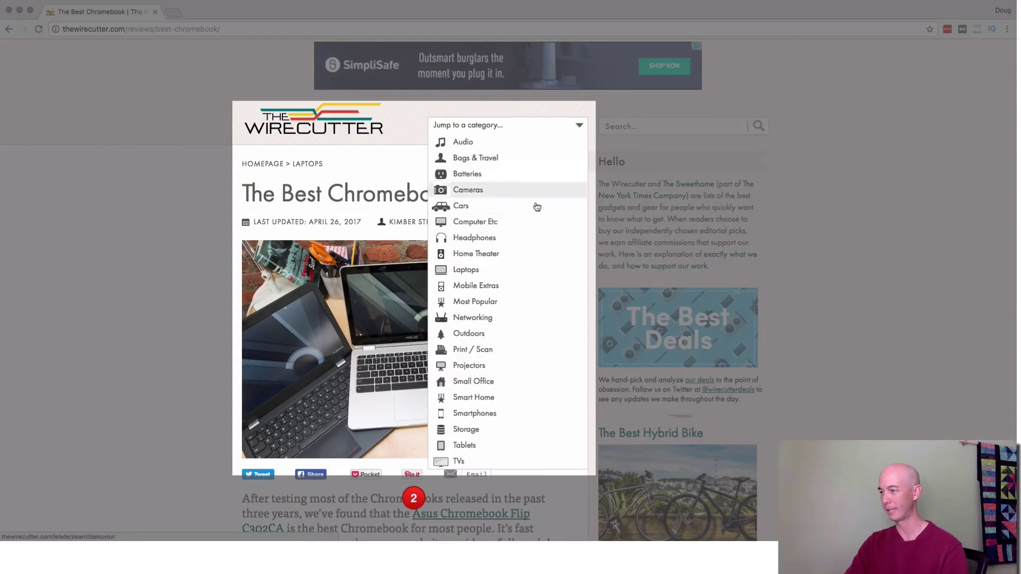
{"action": "left_click", "coordinate": [513, 290]}
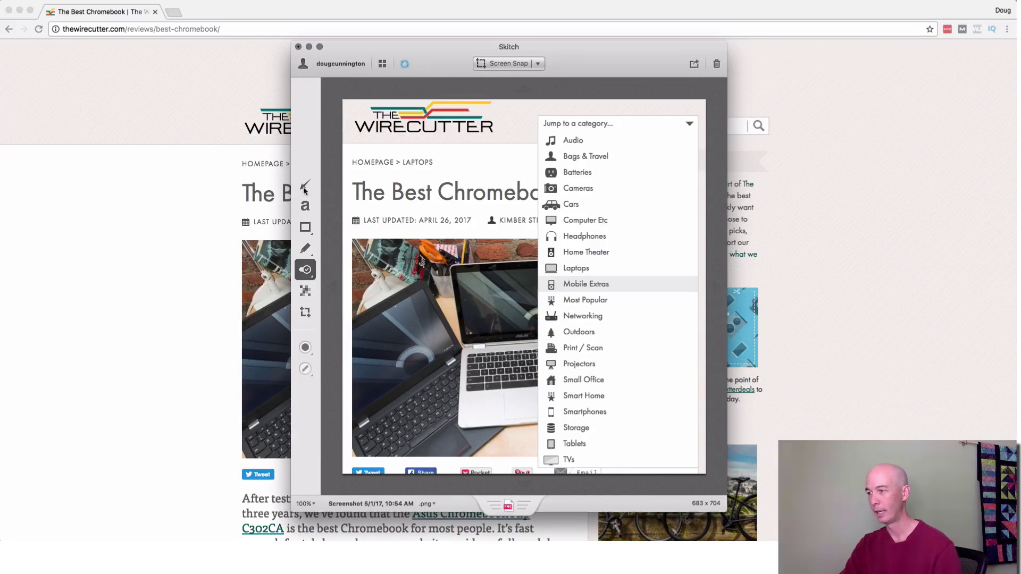
In yellow, draw an arrow pointing at Mobile Extras and a box around it.
{"action": "left_click", "coordinate": [305, 347]}
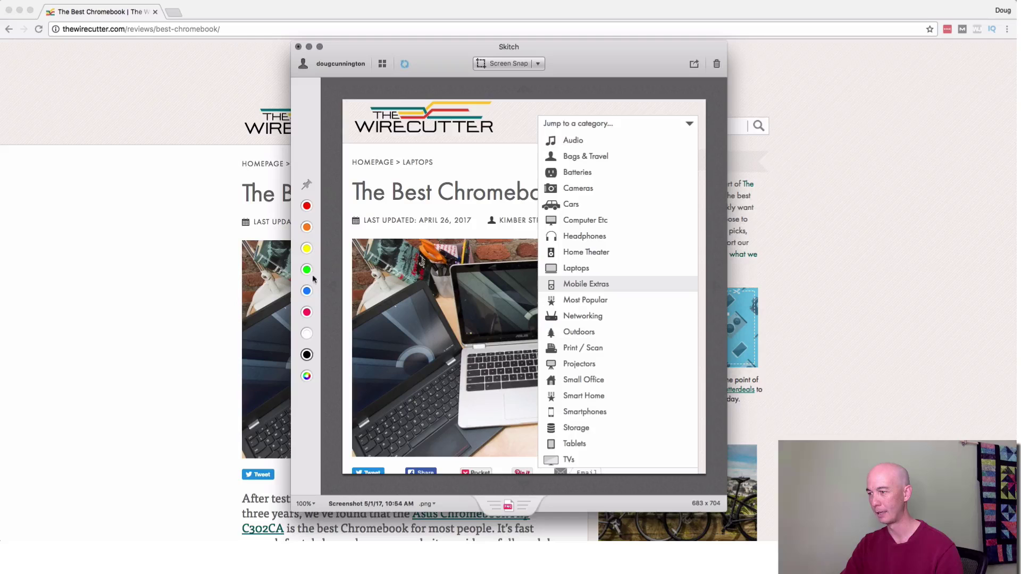
{"action": "left_click", "coordinate": [306, 248]}
{"action": "mouse_move", "coordinate": [428, 248]}
{"action": "left_mouse_down"}
{"action": "mouse_move", "coordinate": [390, 285]}
{"action": "mouse_move", "coordinate": [540, 285]}
{"action": "left_mouse_up"}
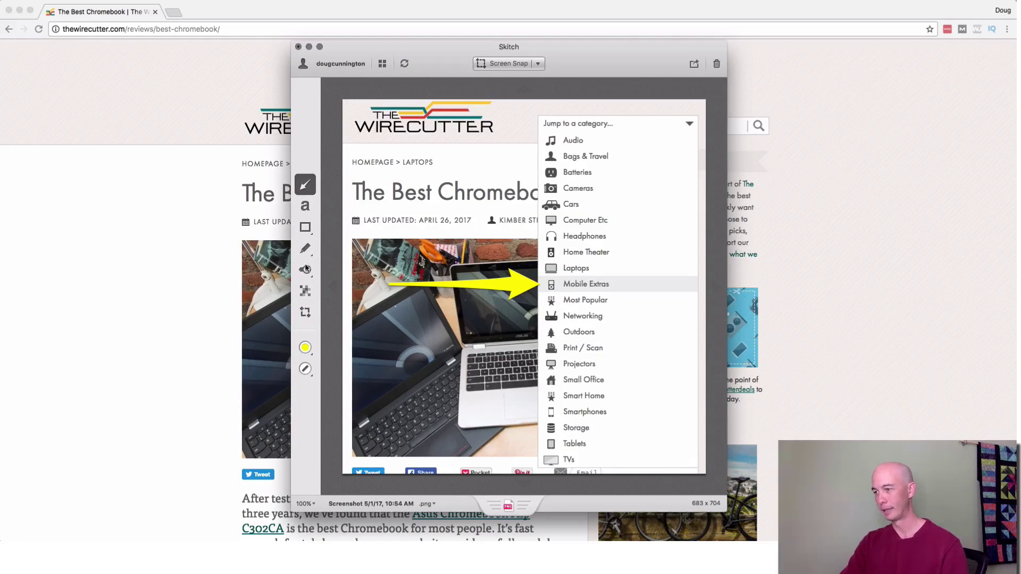
{"action": "left_click", "coordinate": [305, 227]}
{"action": "mouse_move", "coordinate": [530, 275]}
{"action": "left_mouse_down"}
{"action": "mouse_move", "coordinate": [603, 308]}
{"action": "mouse_move", "coordinate": [697, 297]}
{"action": "left_mouse_up"}
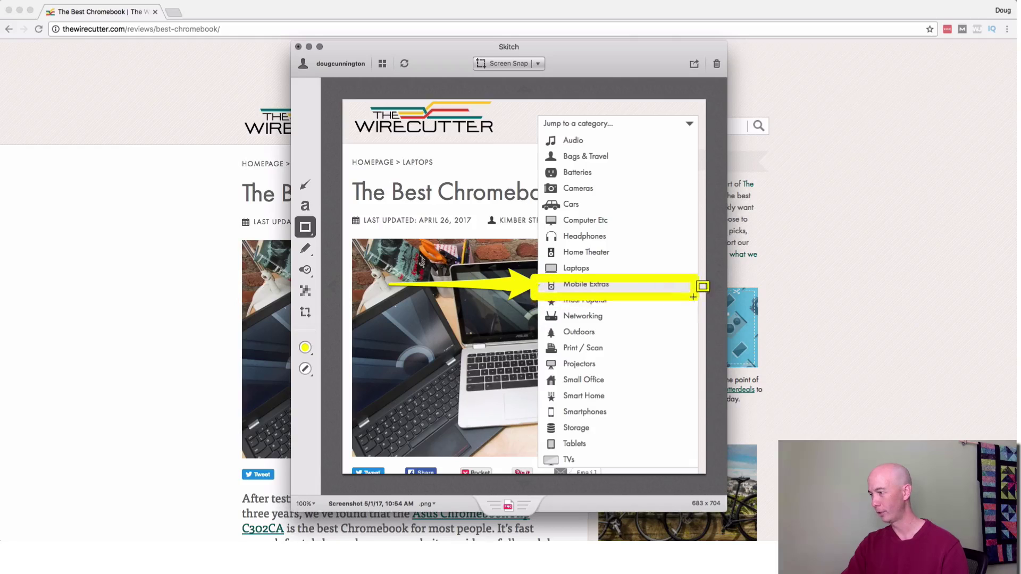
Give the yellow box around Mobile Extras a thinner outline.
{"action": "left_click", "coordinate": [306, 368]}
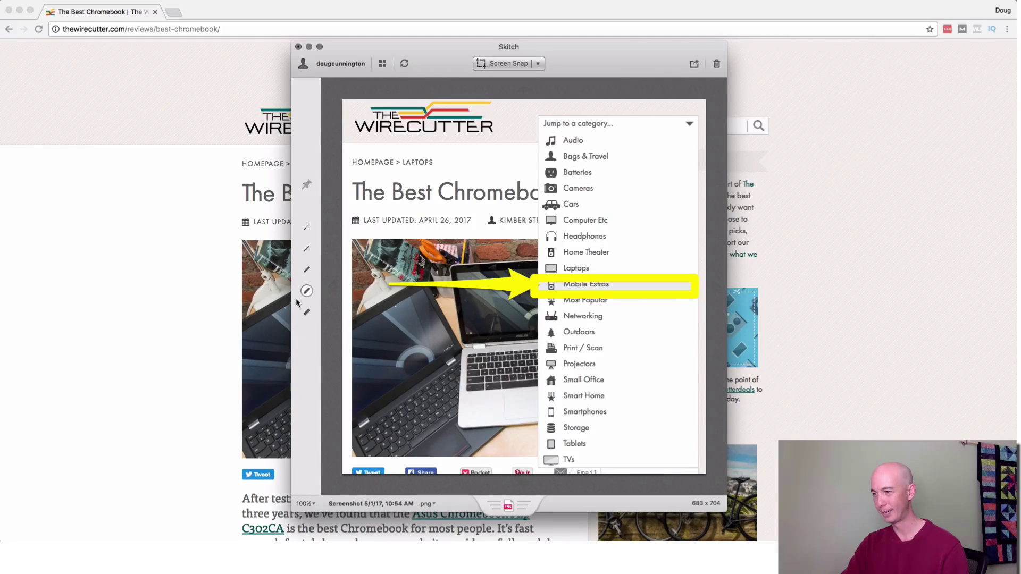
{"action": "left_click", "coordinate": [306, 248]}
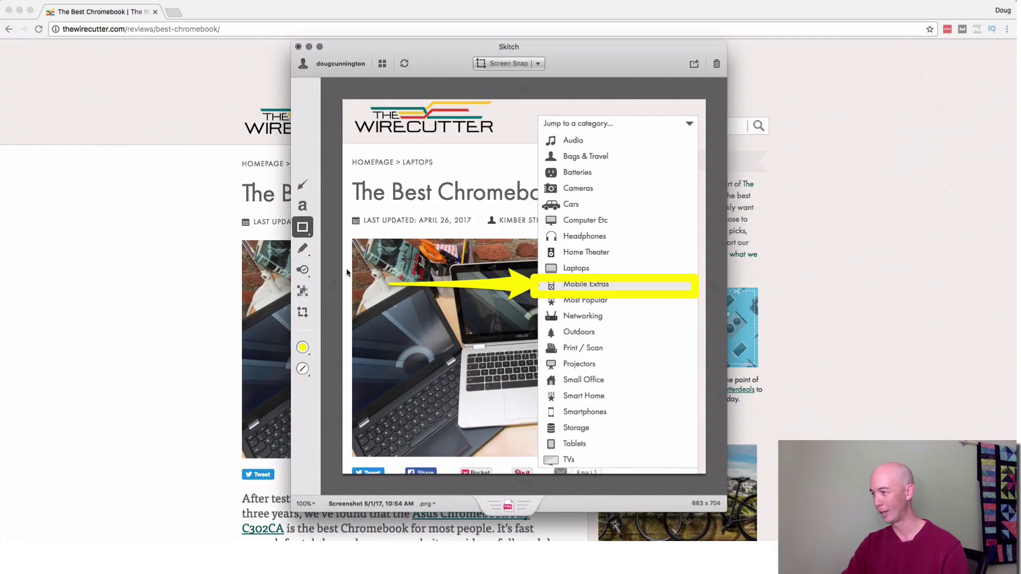
{"action": "left_click", "coordinate": [573, 281]}
{"action": "left_click", "coordinate": [306, 368]}
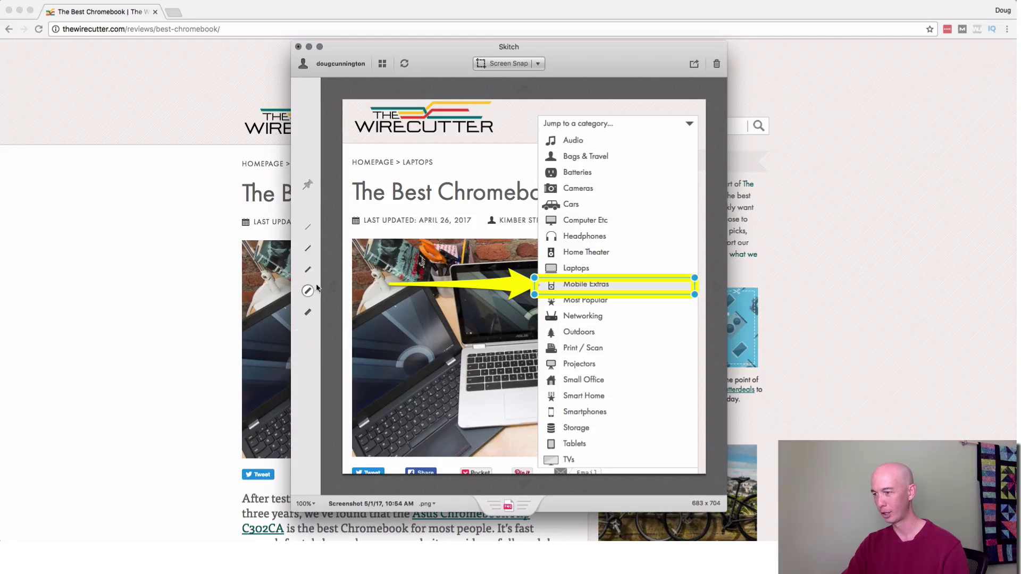
{"action": "left_click", "coordinate": [306, 230]}
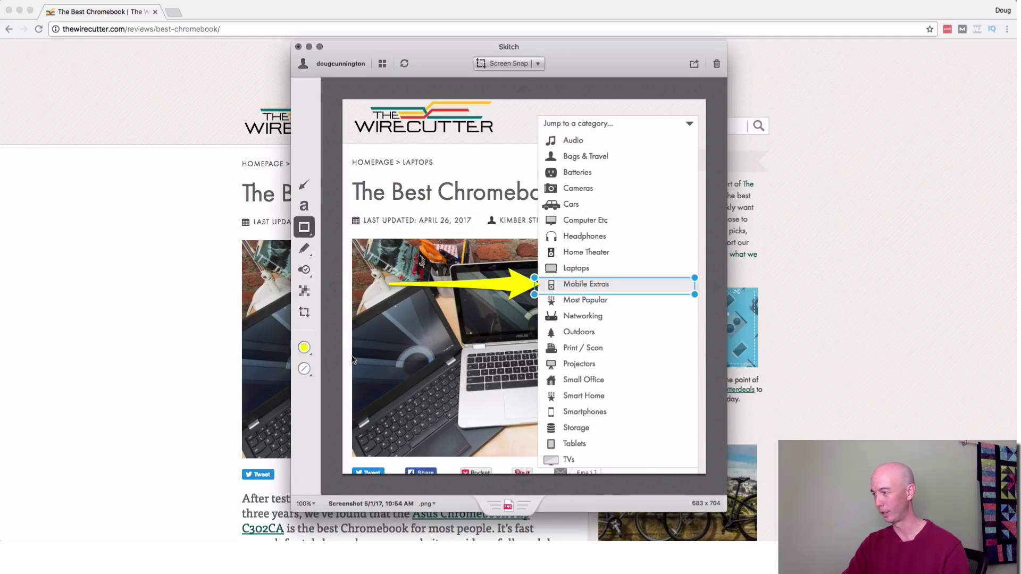
{"action": "left_click", "coordinate": [667, 276]}
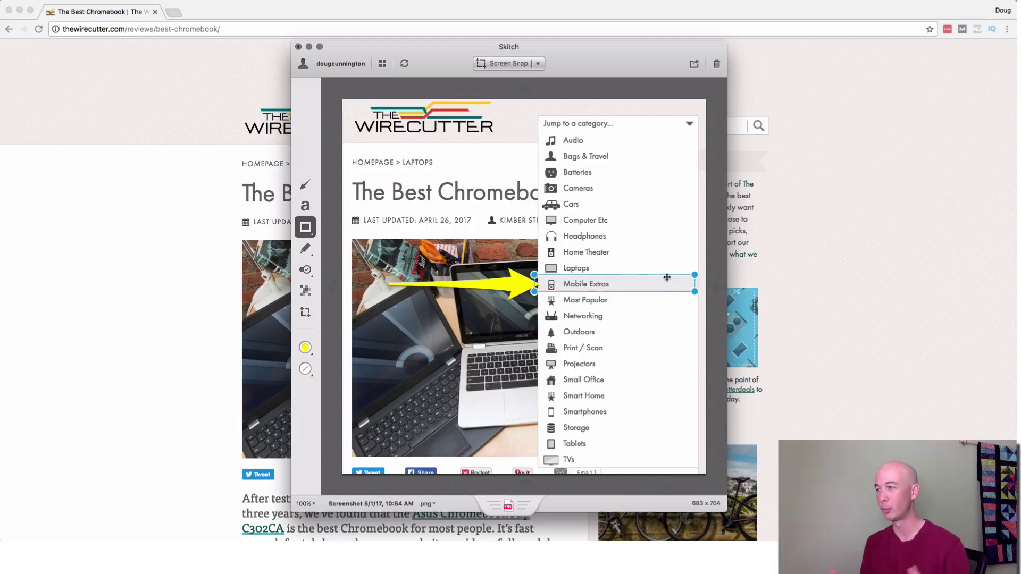
Nudge the yellow arrow right and back left, then deselect it.
{"action": "left_click", "coordinate": [492, 288]}
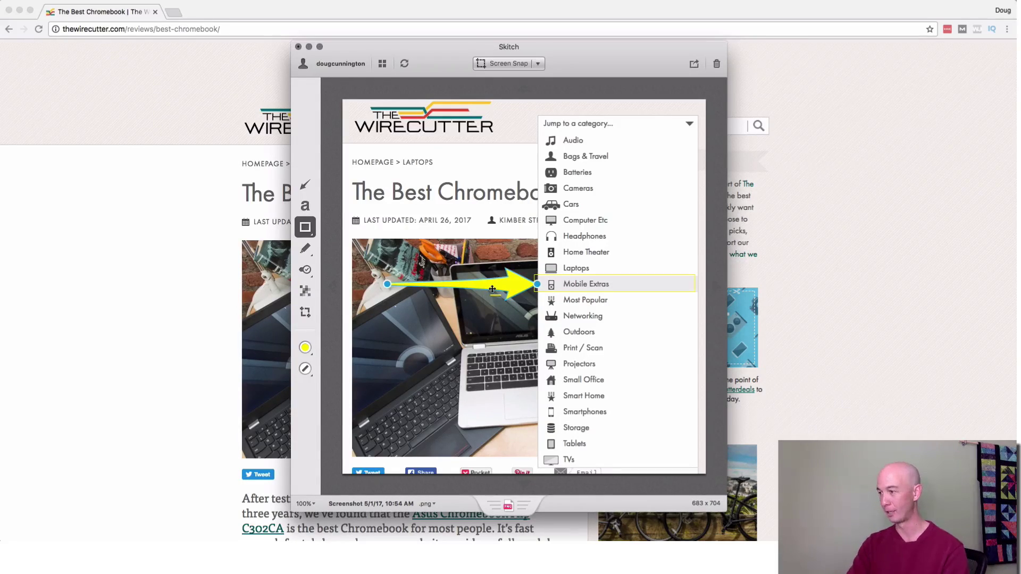
{"action": "key", "text": "Right"}
{"action": "key", "text": "Right"}
{"action": "key", "text": "Right"}
{"action": "key", "text": "Right"}
{"action": "key", "text": "Right"}
{"action": "key", "text": "Left"}
{"action": "key", "text": "Left"}
{"action": "key", "text": "Left"}
{"action": "key", "text": "Left"}
{"action": "key", "text": "Left"}
{"action": "key", "text": "Left"}
{"action": "key", "text": "Left"}
{"action": "key", "text": "Left"}
{"action": "key", "text": "Left"}
{"action": "key", "text": "Left"}
{"action": "key", "text": "Left"}
{"action": "key", "text": "Left"}
{"action": "key", "text": "Left"}
{"action": "key", "text": "Left"}
{"action": "key", "text": "Left"}
{"action": "key", "text": "Left"}
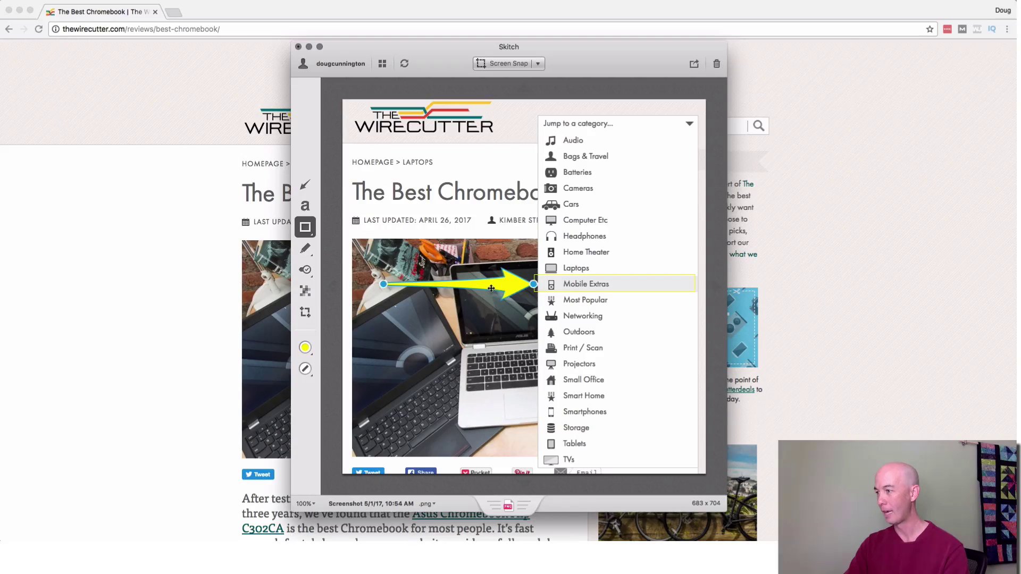
{"action": "left_click", "coordinate": [478, 239]}
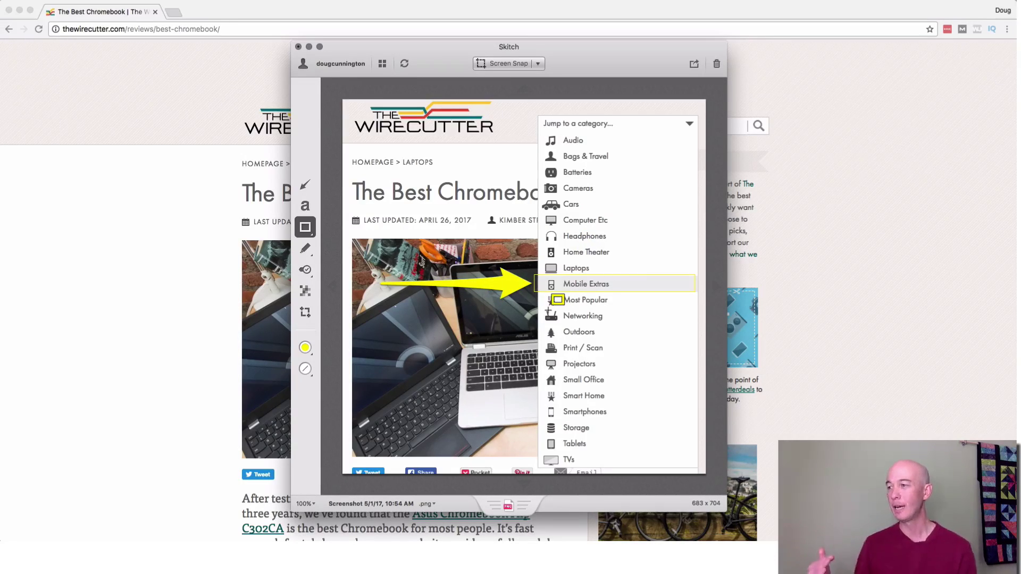